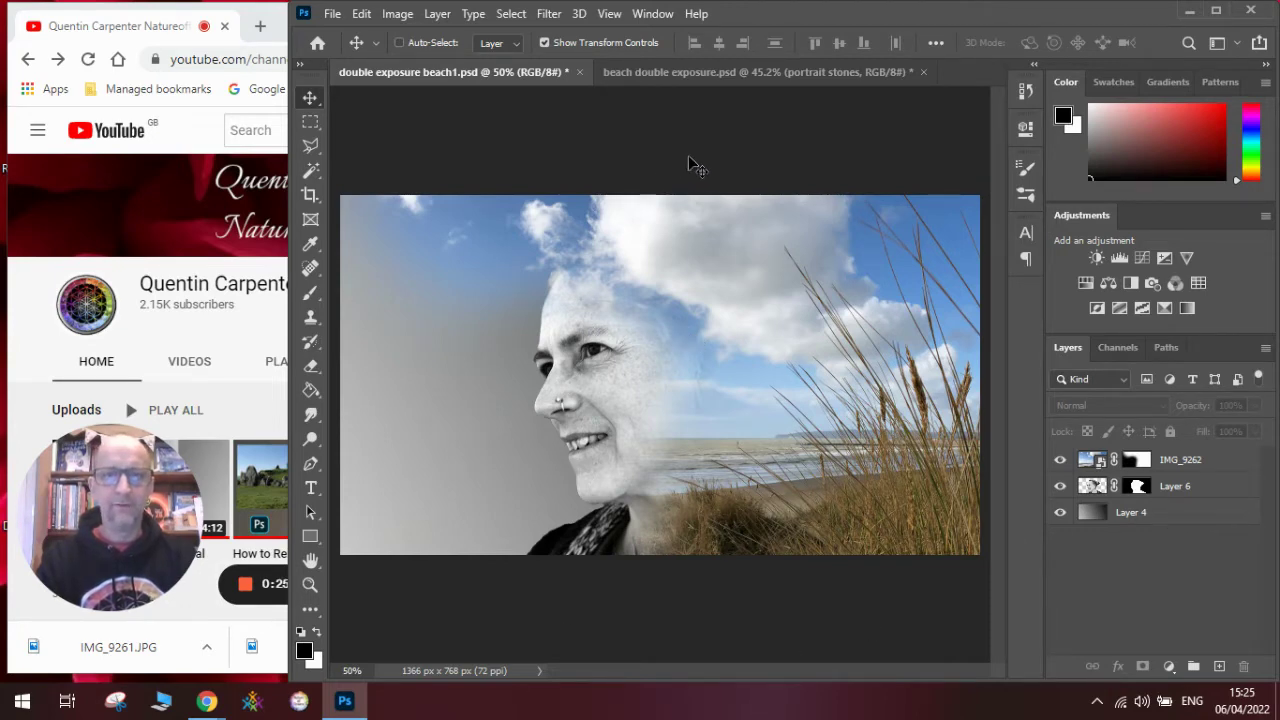
- Switch to the double exposure document and briefly show, then hide, the beach1 layer
{"action": "left_click", "coordinate": [678, 76]}
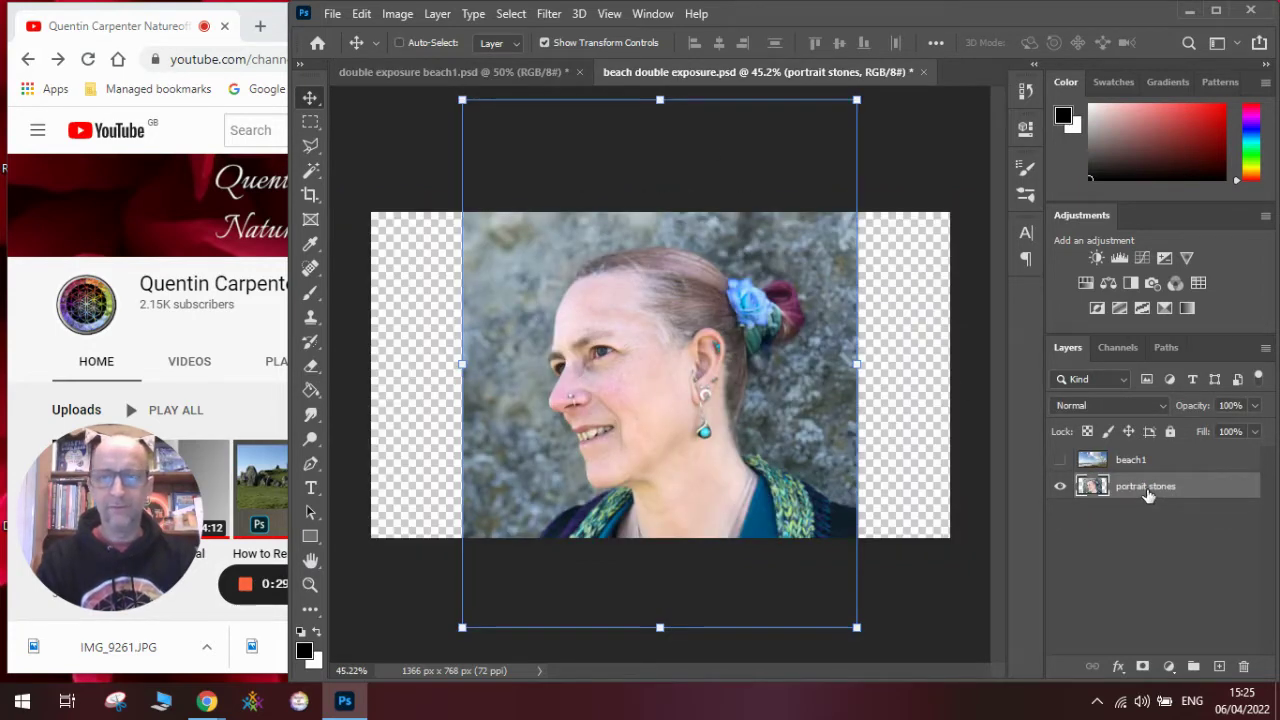
{"action": "left_click", "coordinate": [1059, 460]}
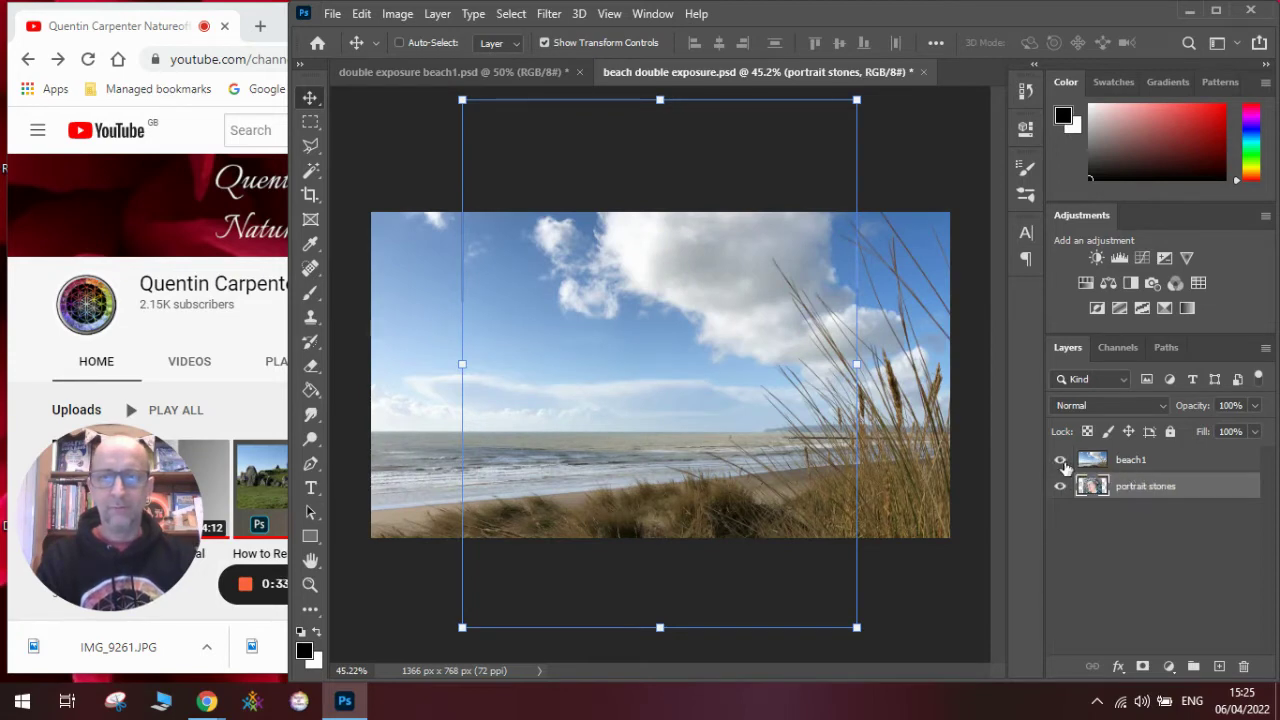
{"action": "left_click", "coordinate": [1059, 460]}
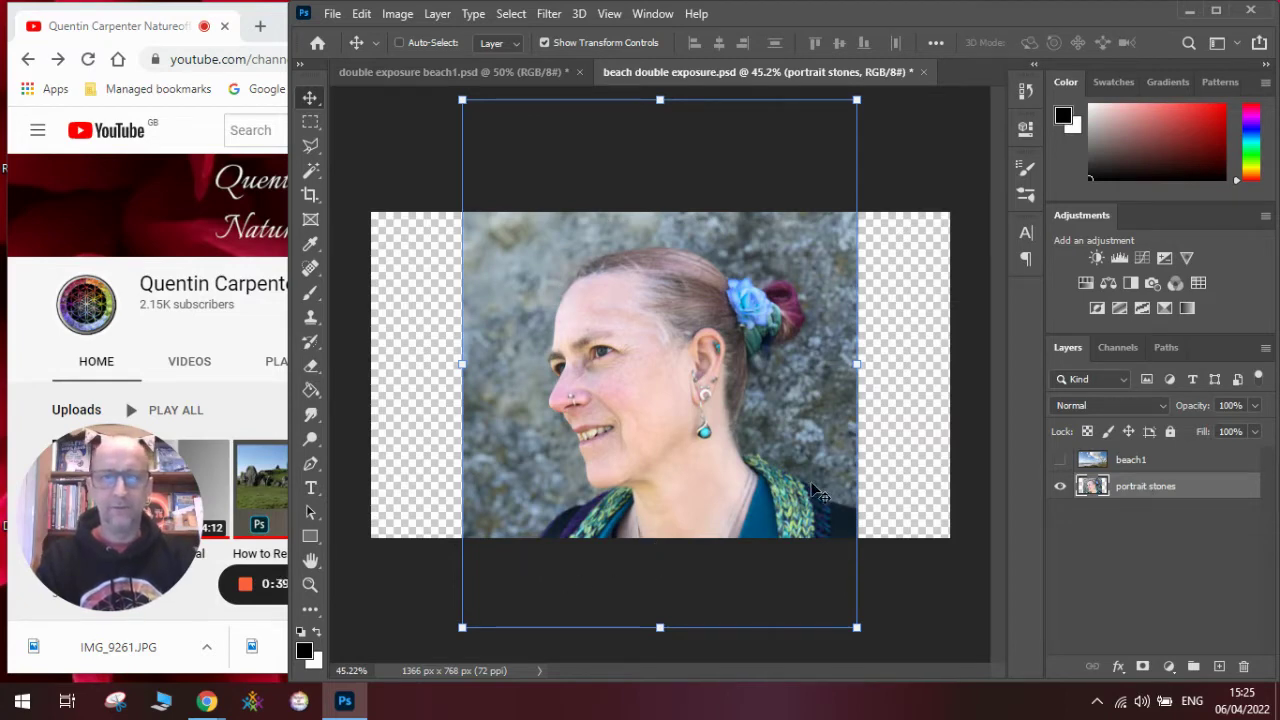
- Mask the portrait stones layer with a Select Subject selection of the woman
{"action": "left_click", "coordinate": [510, 18]}
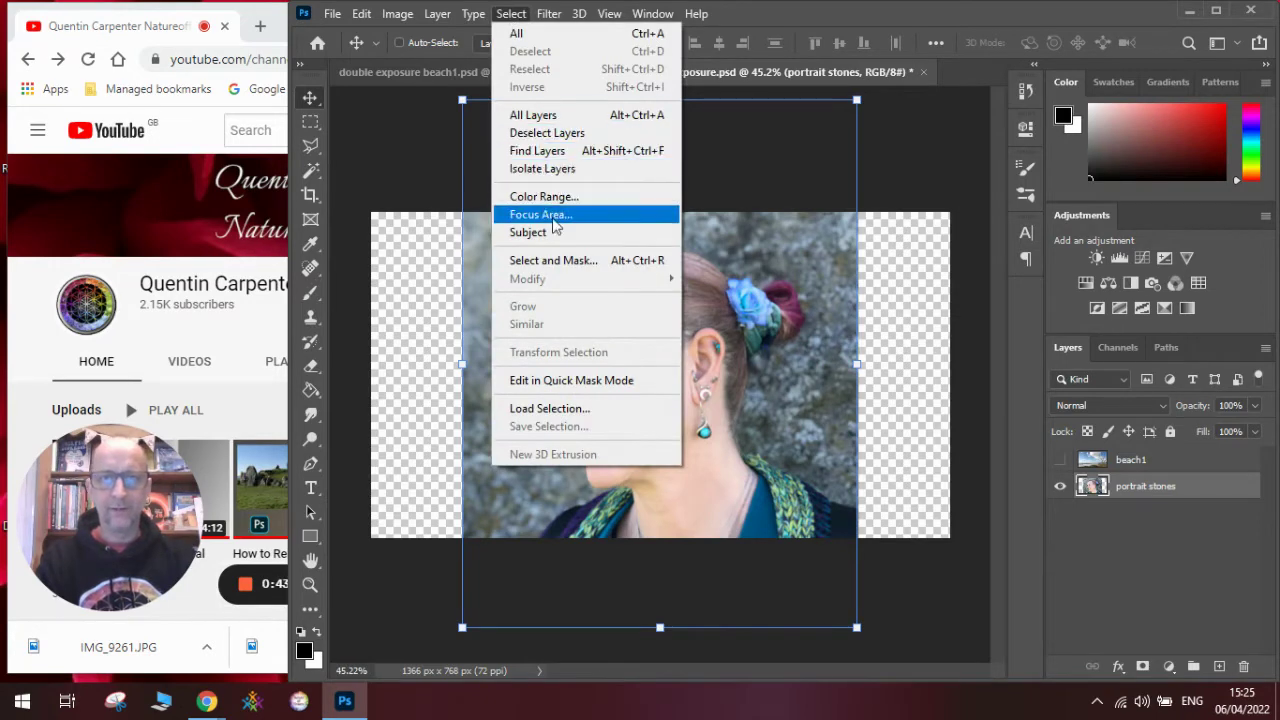
{"action": "left_click", "coordinate": [554, 231]}
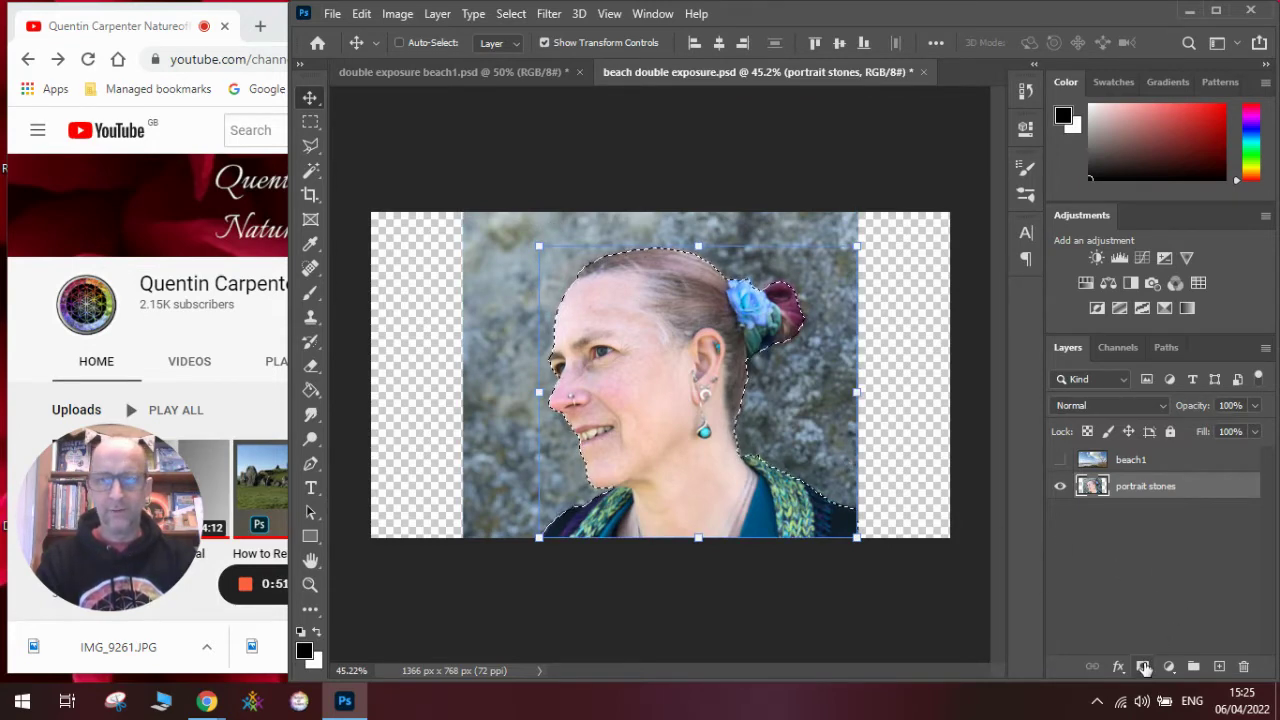
{"action": "left_click", "coordinate": [1144, 667]}
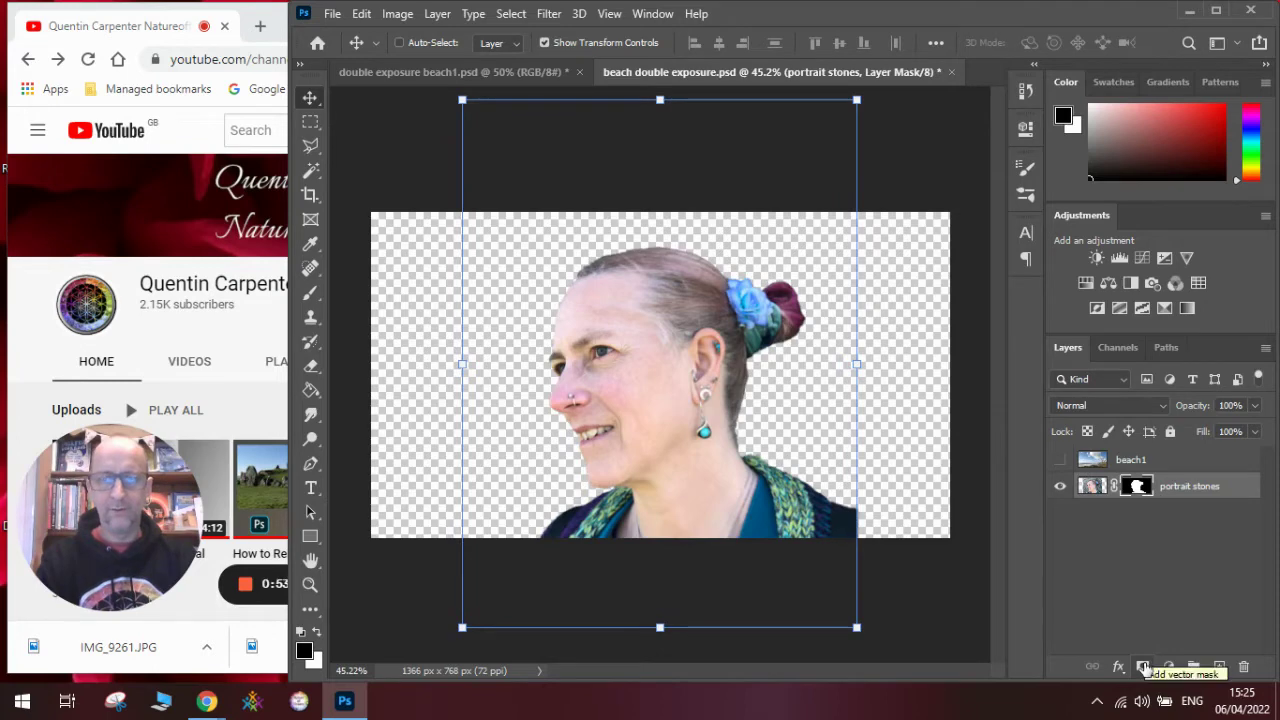
- Add Layer 1 beneath the portrait and fill it with a light-grey-to-black gradient, left to right
{"action": "left_click", "coordinate": [1220, 668]}
{"action": "left_click_drag", "start_coordinate": [1182, 470], "coordinate": [1173, 530]}
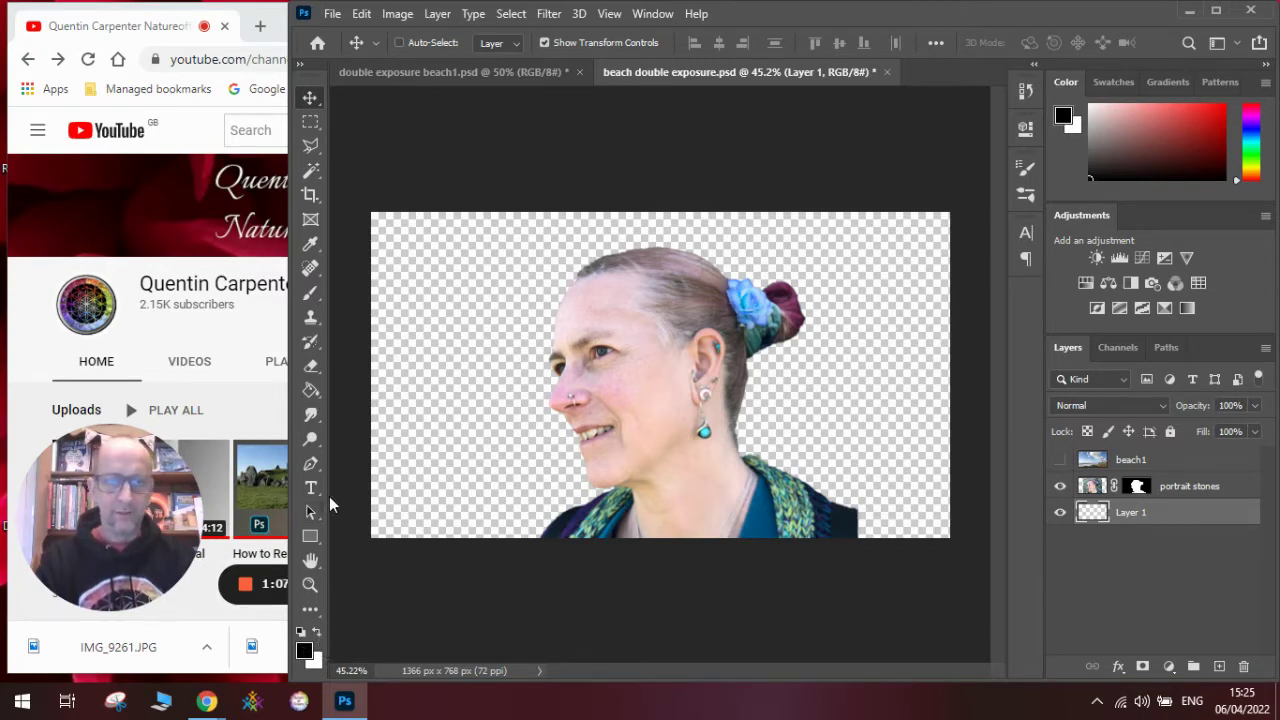
{"action": "left_click", "coordinate": [310, 392]}
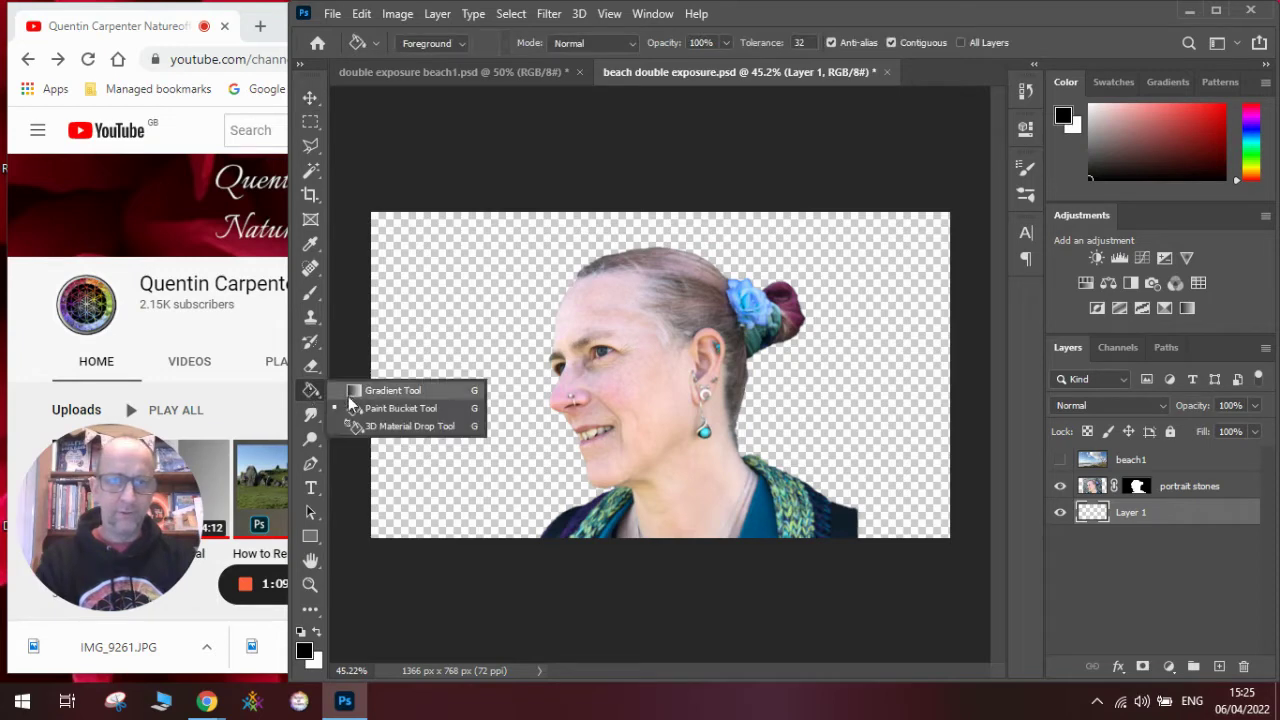
{"action": "left_click", "coordinate": [380, 391]}
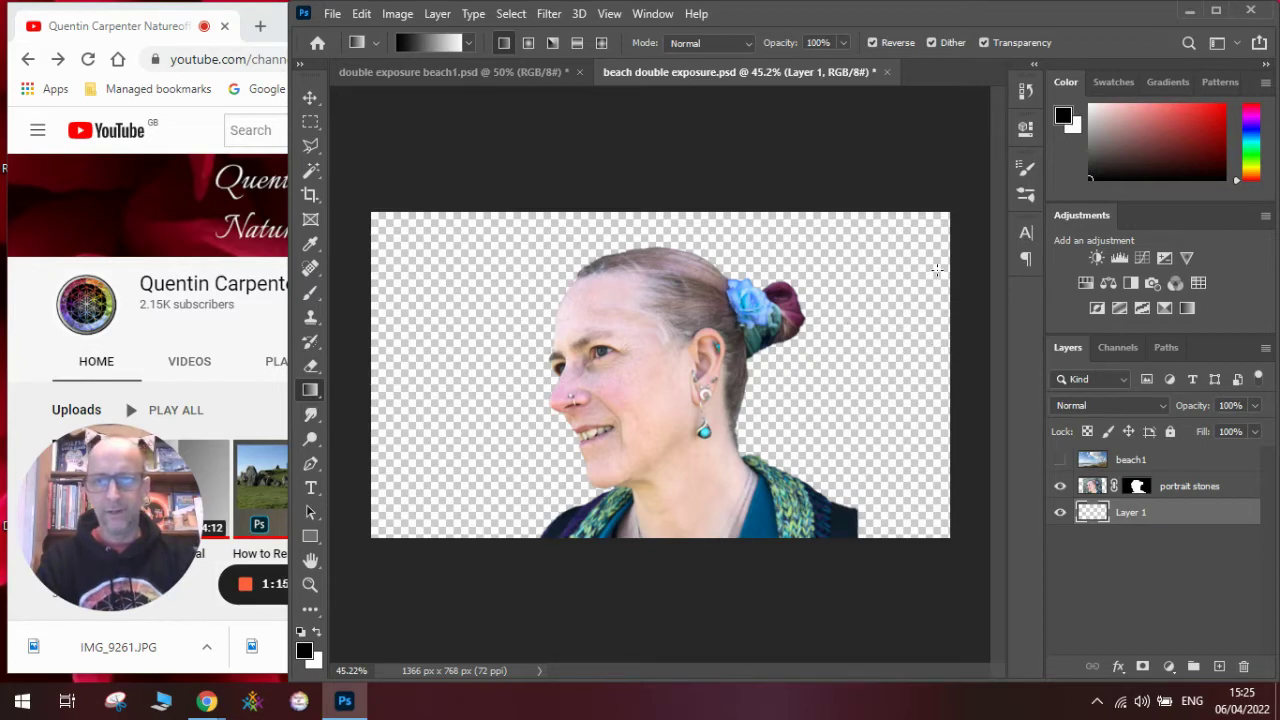
{"action": "mouse_move", "coordinate": [937, 268]}
{"action": "left_mouse_down"}
{"action": "mouse_move", "coordinate": [455, 462]}
{"action": "mouse_move", "coordinate": [405, 506]}
{"action": "mouse_move", "coordinate": [560, 456]}
{"action": "mouse_move", "coordinate": [924, 258]}
{"action": "left_mouse_up"}
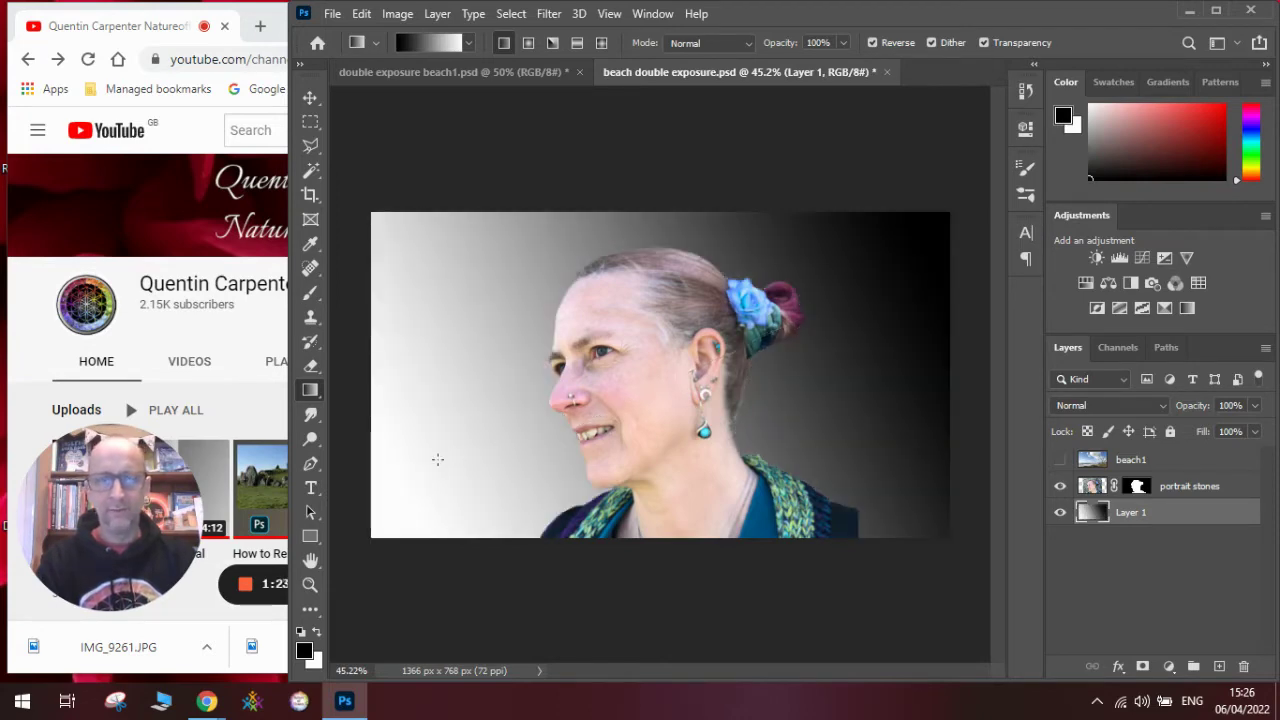
{"action": "left_click_drag", "start_coordinate": [351, 537], "coordinate": [867, 296]}
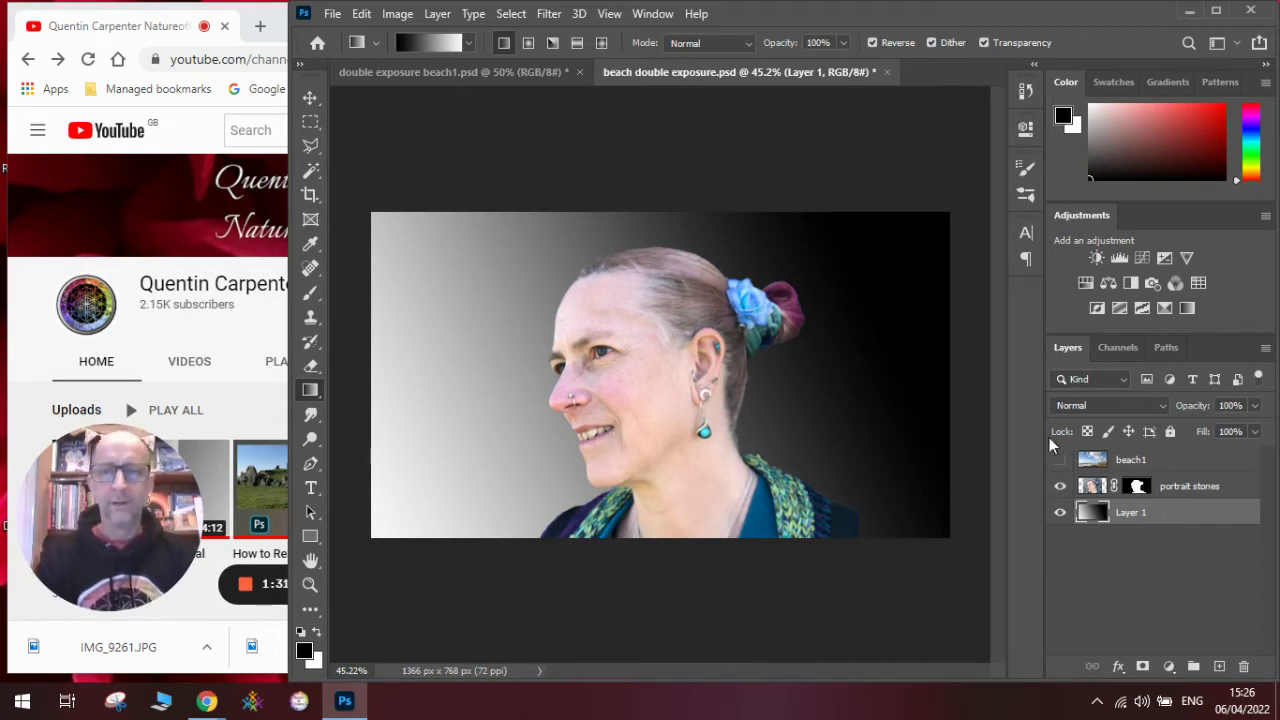
- Convert the portrait stones layer to black and white using the default Black & White settings
{"action": "left_click", "coordinate": [1097, 487]}
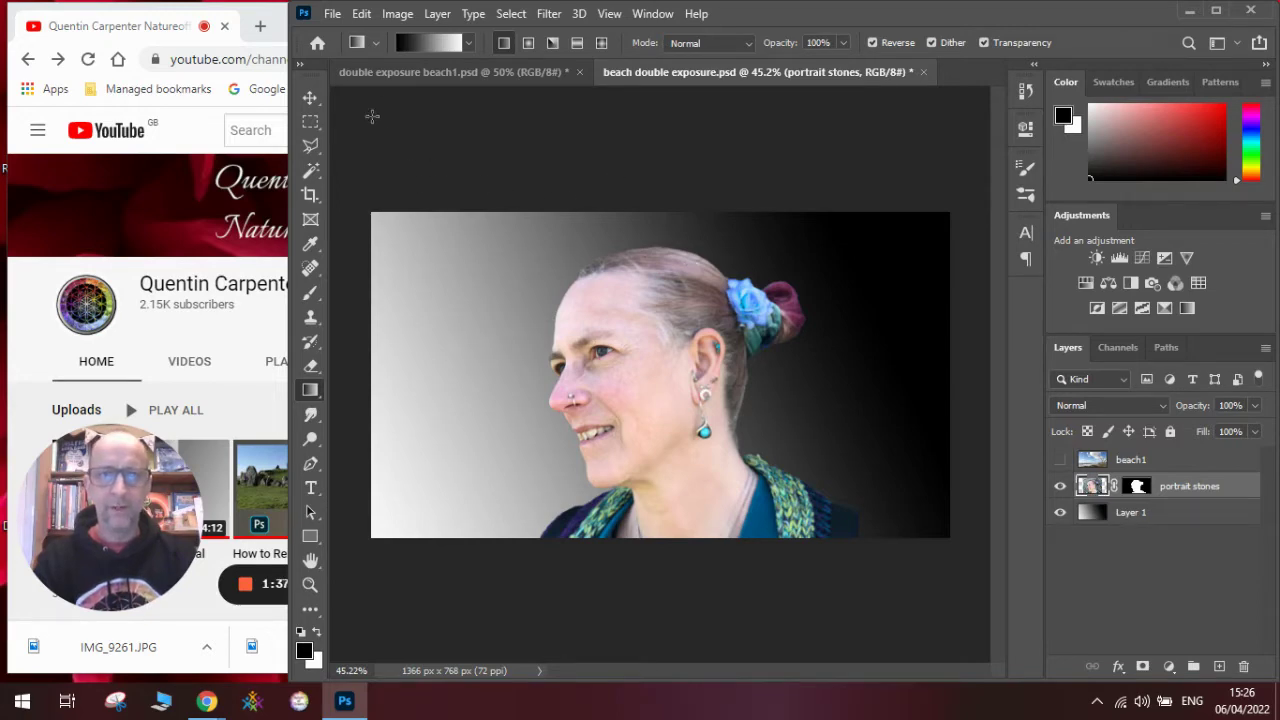
{"action": "left_click", "coordinate": [401, 17]}
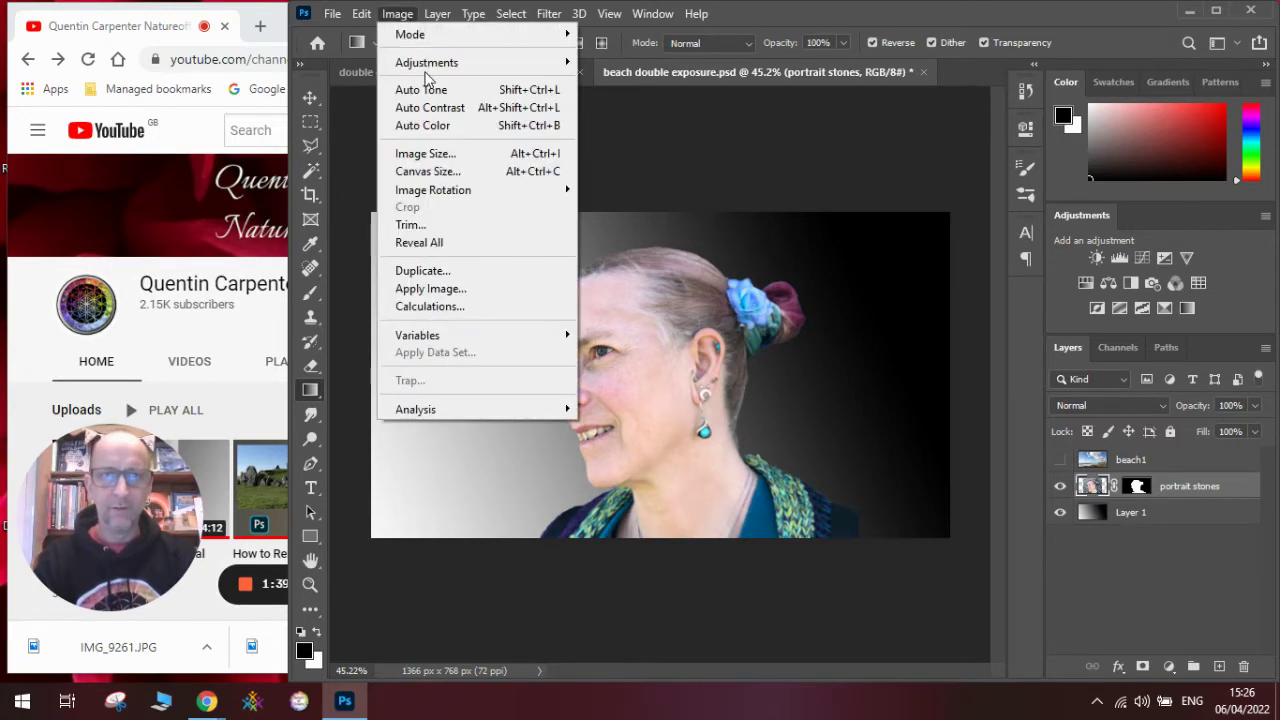
{"action": "mouse_move", "coordinate": [427, 63]}
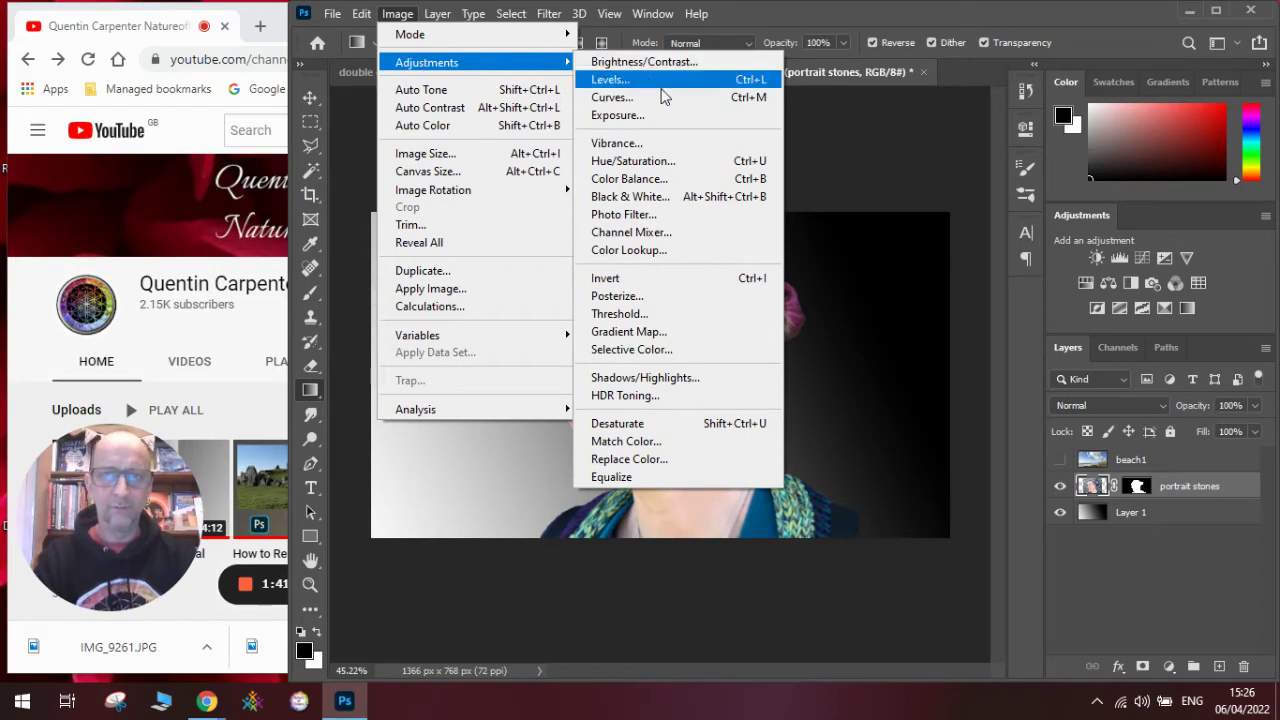
{"action": "left_click", "coordinate": [667, 195]}
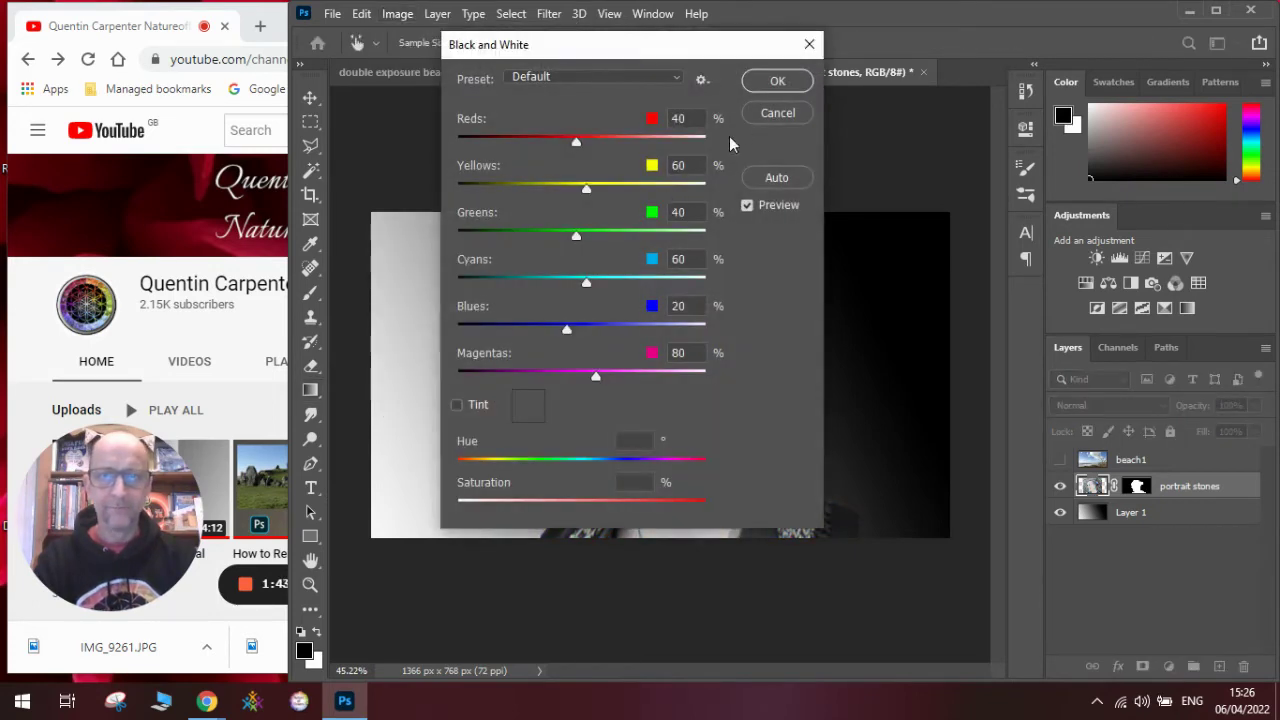
{"action": "left_click", "coordinate": [779, 82]}
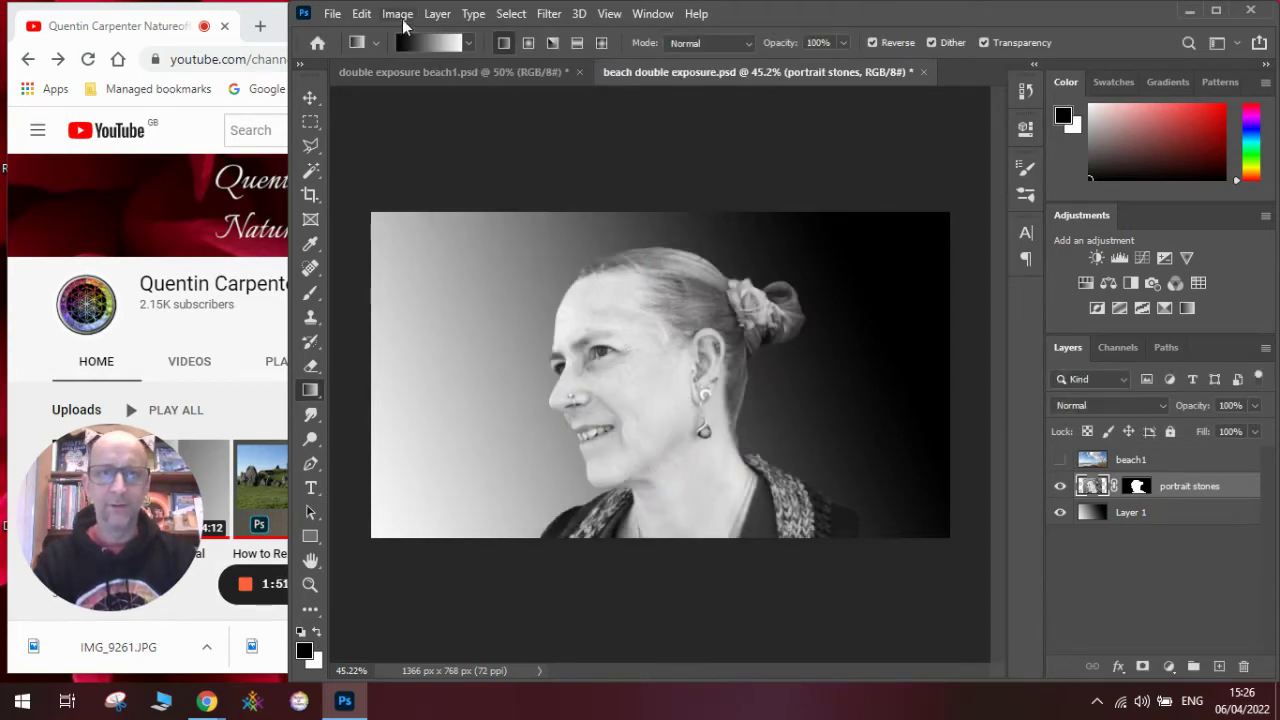
- Apply Levels to the portrait with input values 39, 0.64 and 253
{"action": "left_click", "coordinate": [398, 14]}
{"action": "mouse_move", "coordinate": [428, 64]}
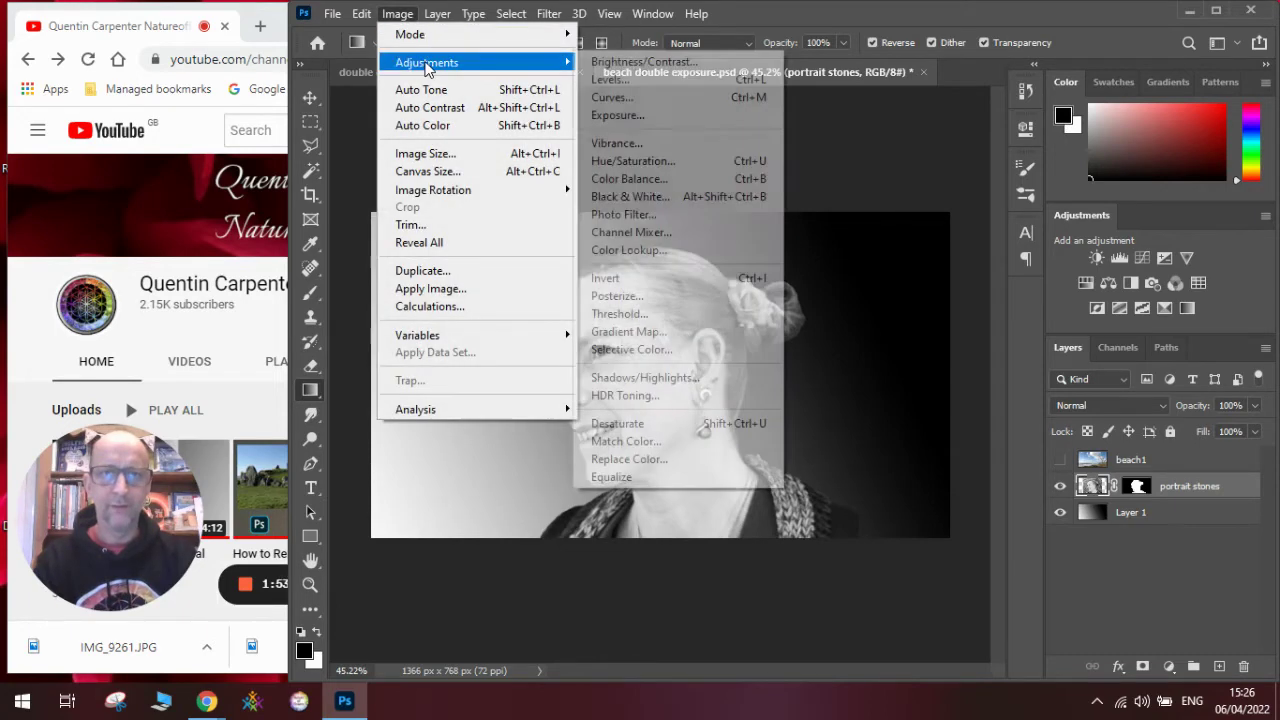
{"action": "left_click", "coordinate": [609, 80]}
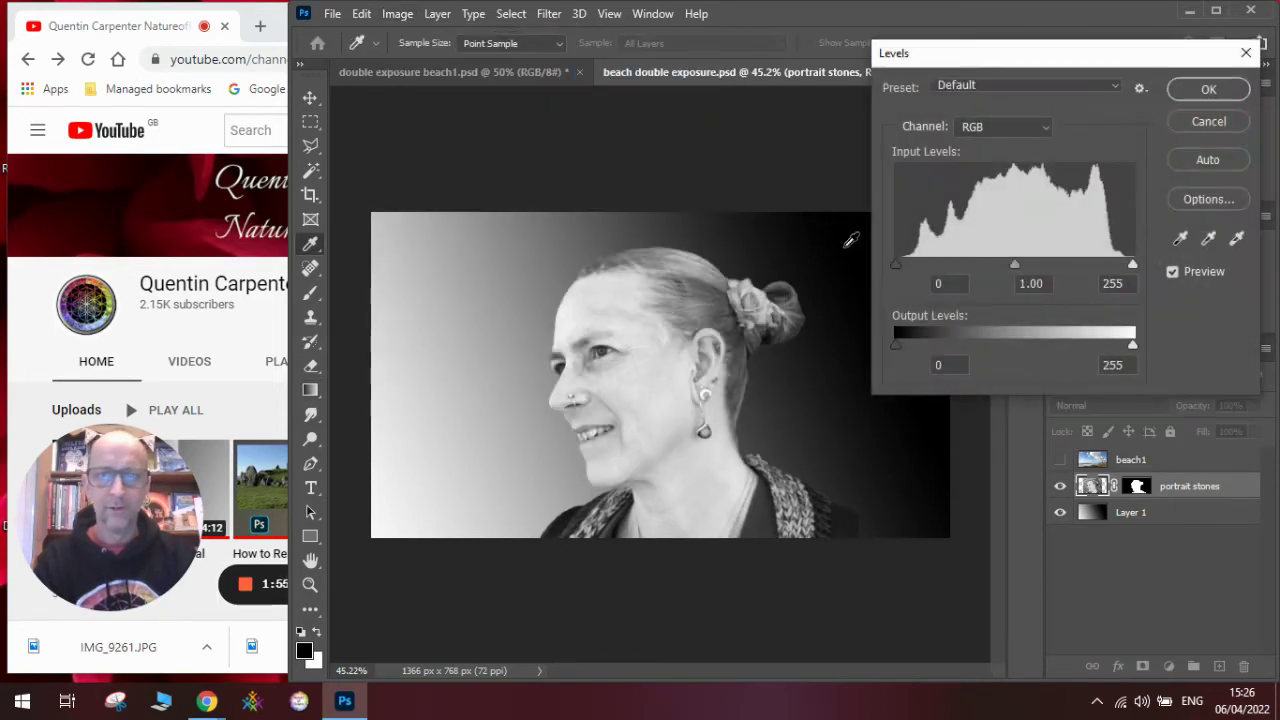
{"action": "left_click_drag", "start_coordinate": [896, 263], "coordinate": [934, 266]}
{"action": "left_click_drag", "start_coordinate": [1130, 261], "coordinate": [1131, 261]}
{"action": "left_click_drag", "start_coordinate": [1032, 266], "coordinate": [1060, 264]}
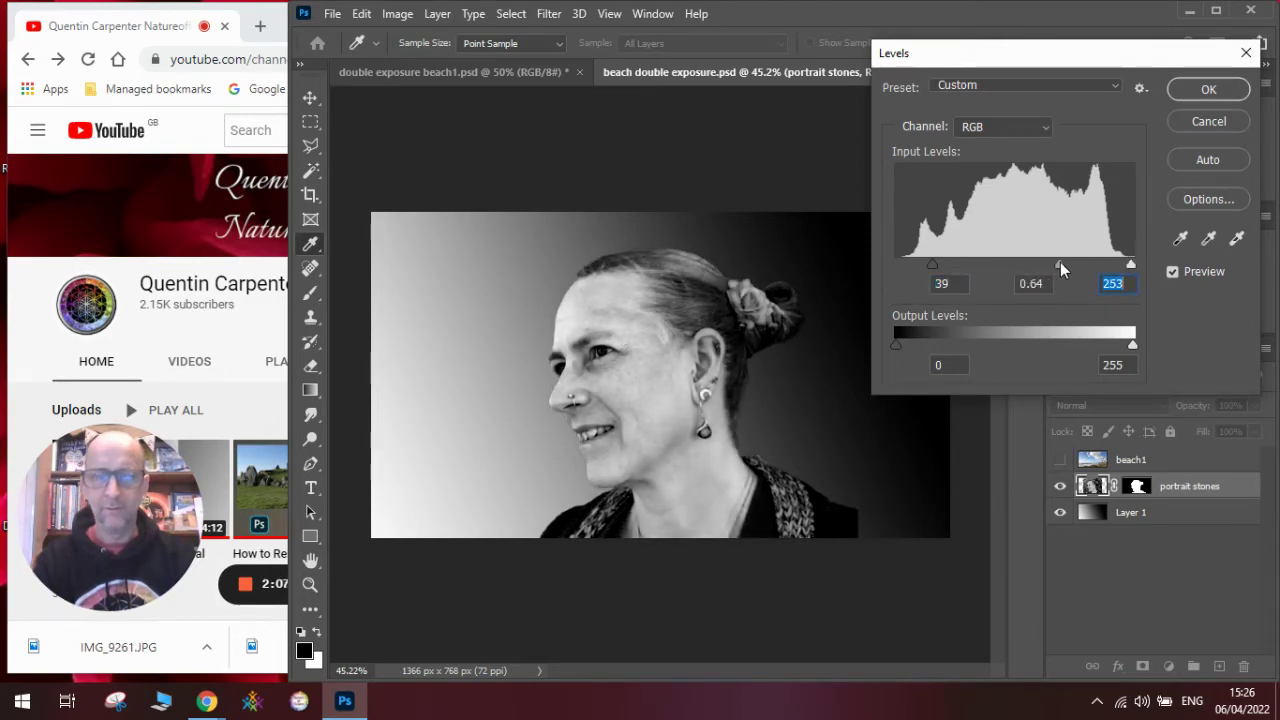
{"action": "left_click", "coordinate": [1060, 262]}
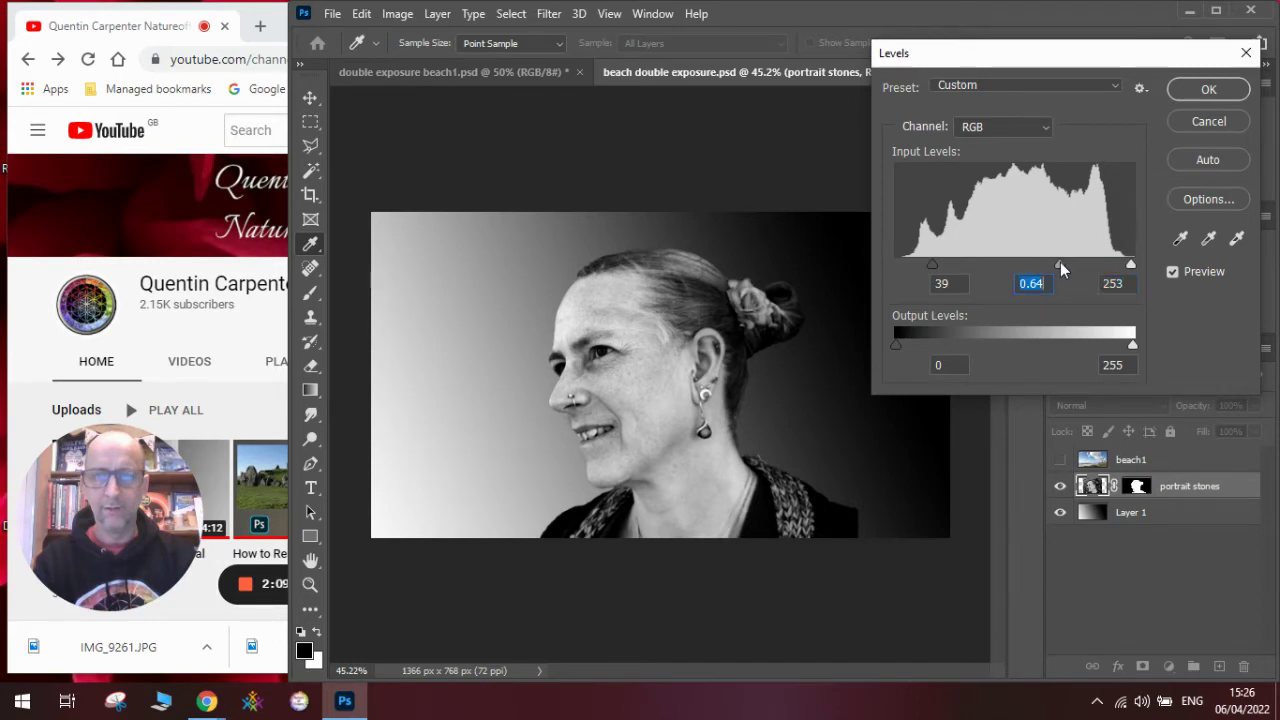
{"action": "left_click", "coordinate": [1194, 90]}
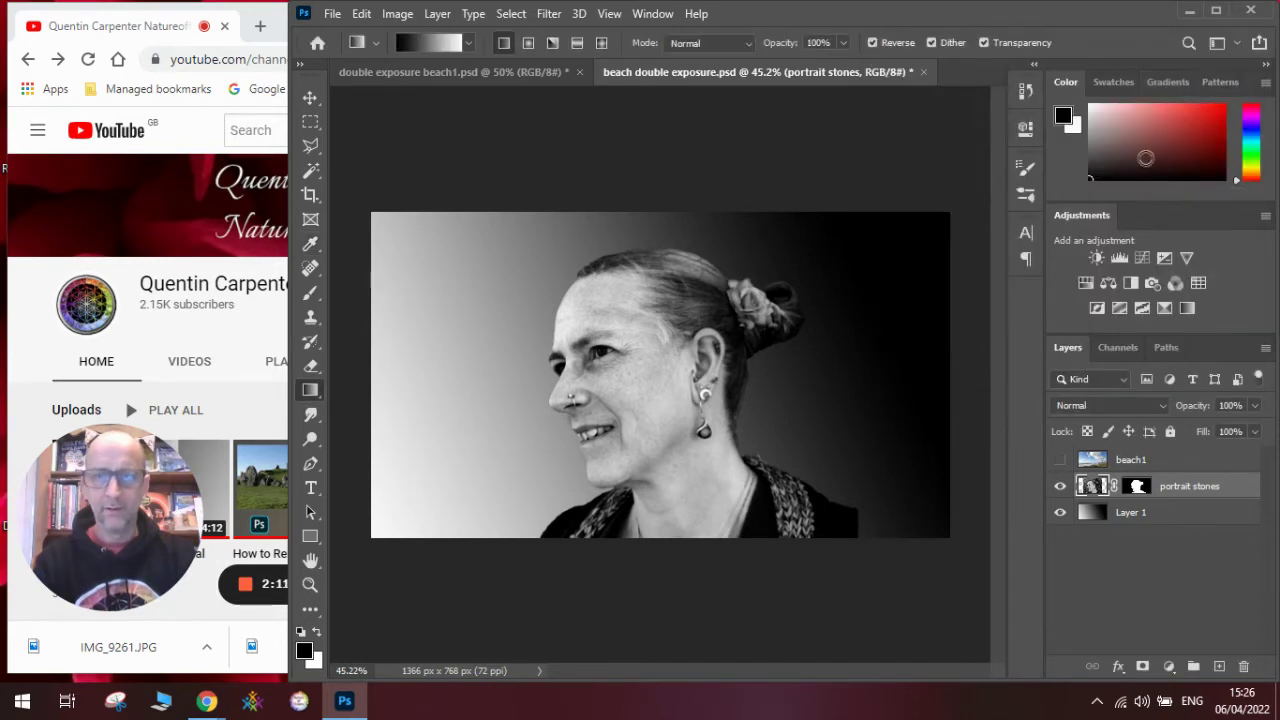
- Show beach1, lower its opacity to 63% and nudge it slightly on the canvas
{"action": "left_click", "coordinate": [1060, 460]}
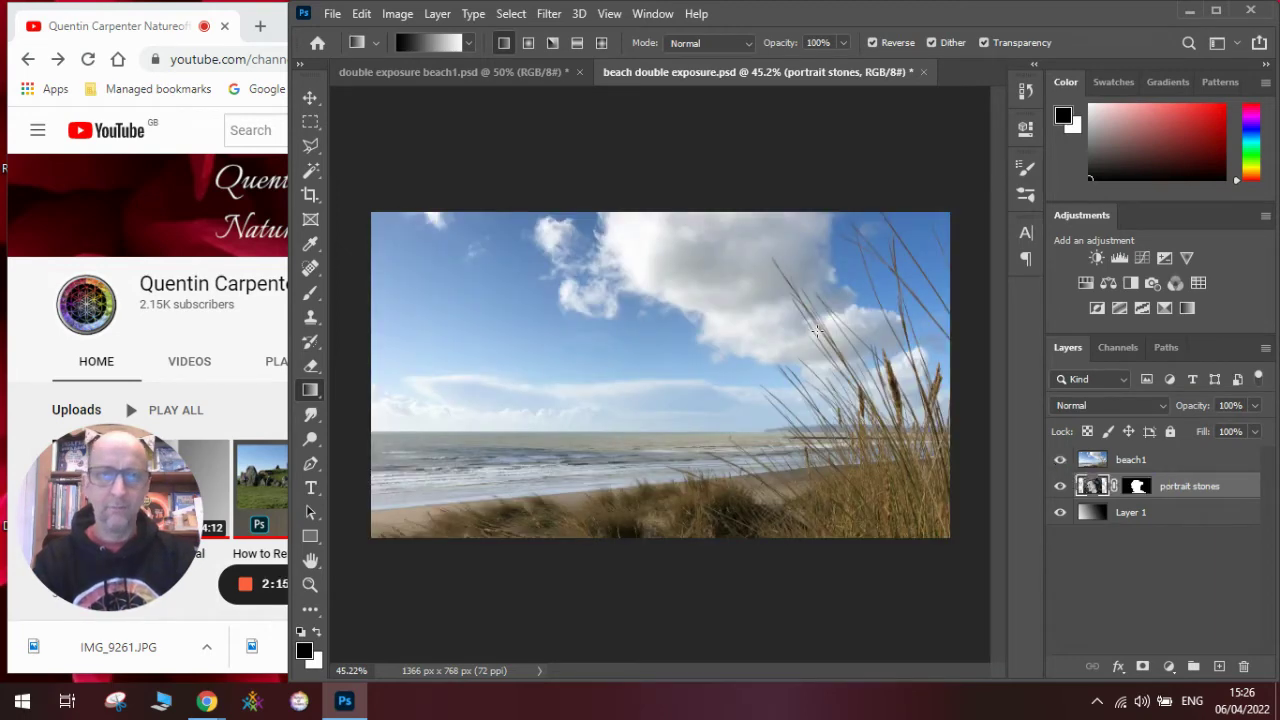
{"action": "left_click", "coordinate": [310, 99]}
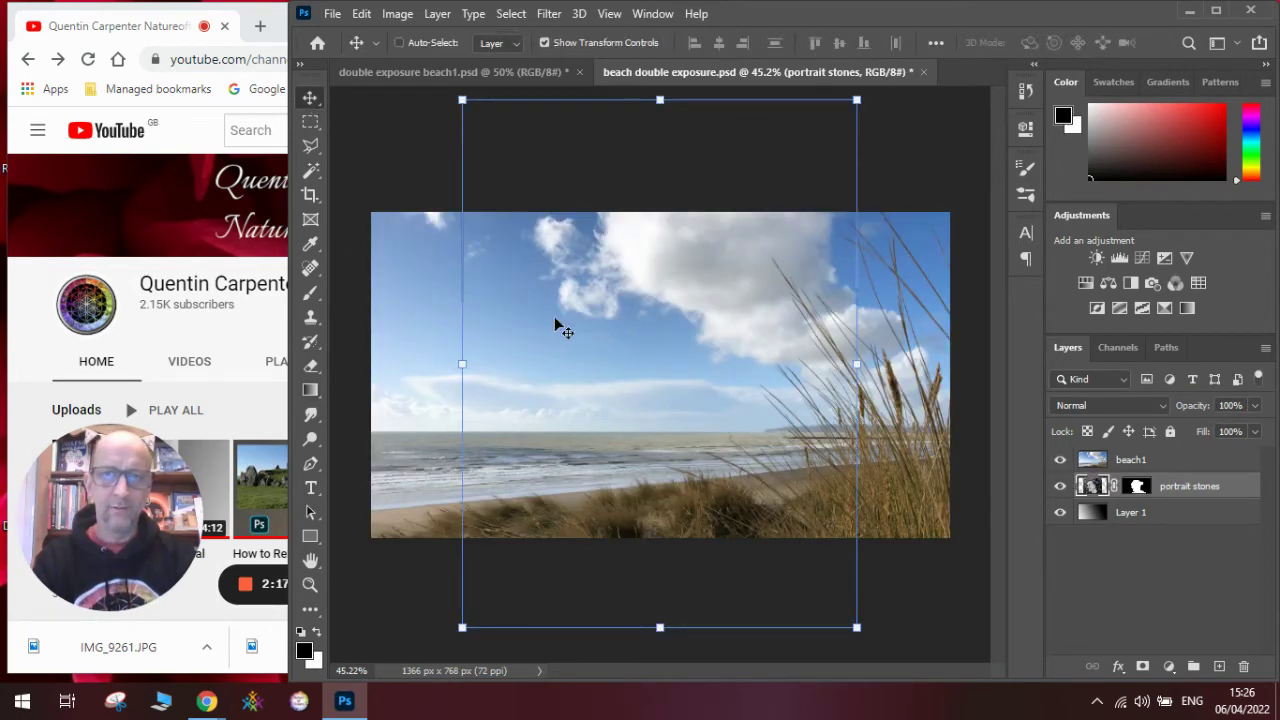
{"action": "left_click", "coordinate": [1143, 459]}
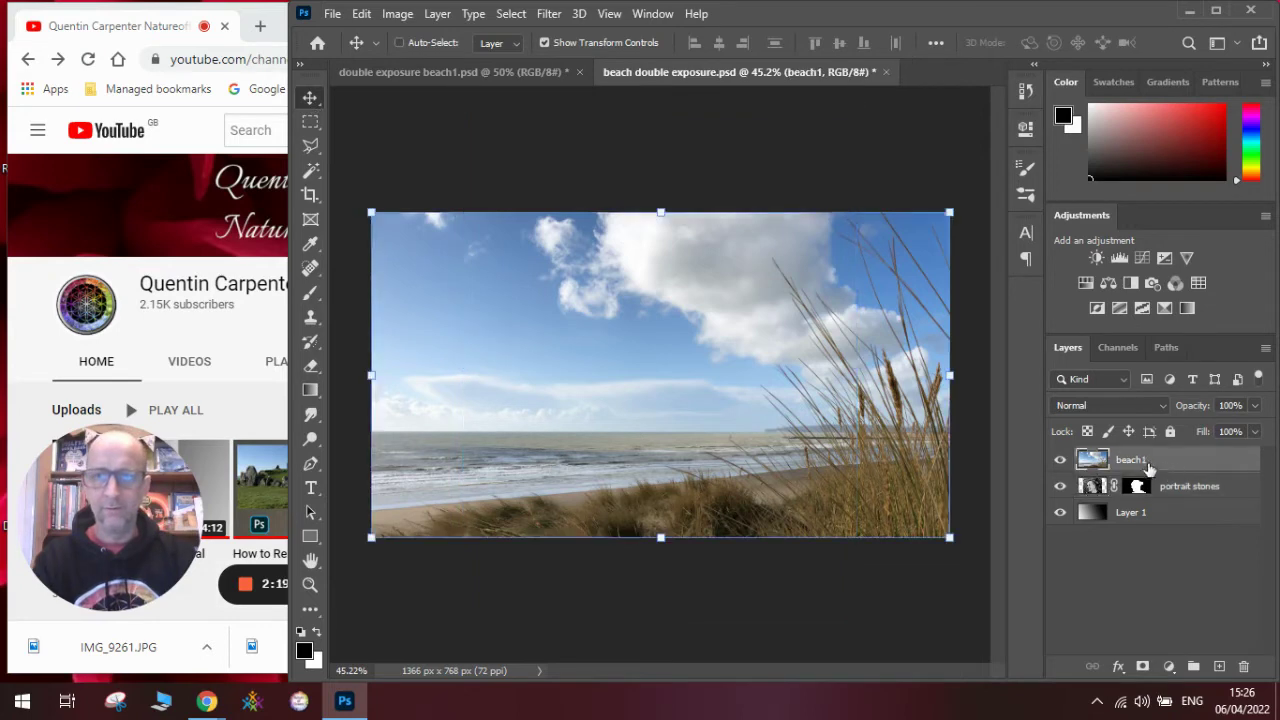
{"action": "left_click", "coordinate": [1254, 405]}
{"action": "left_click_drag", "start_coordinate": [1229, 433], "coordinate": [1226, 431]}
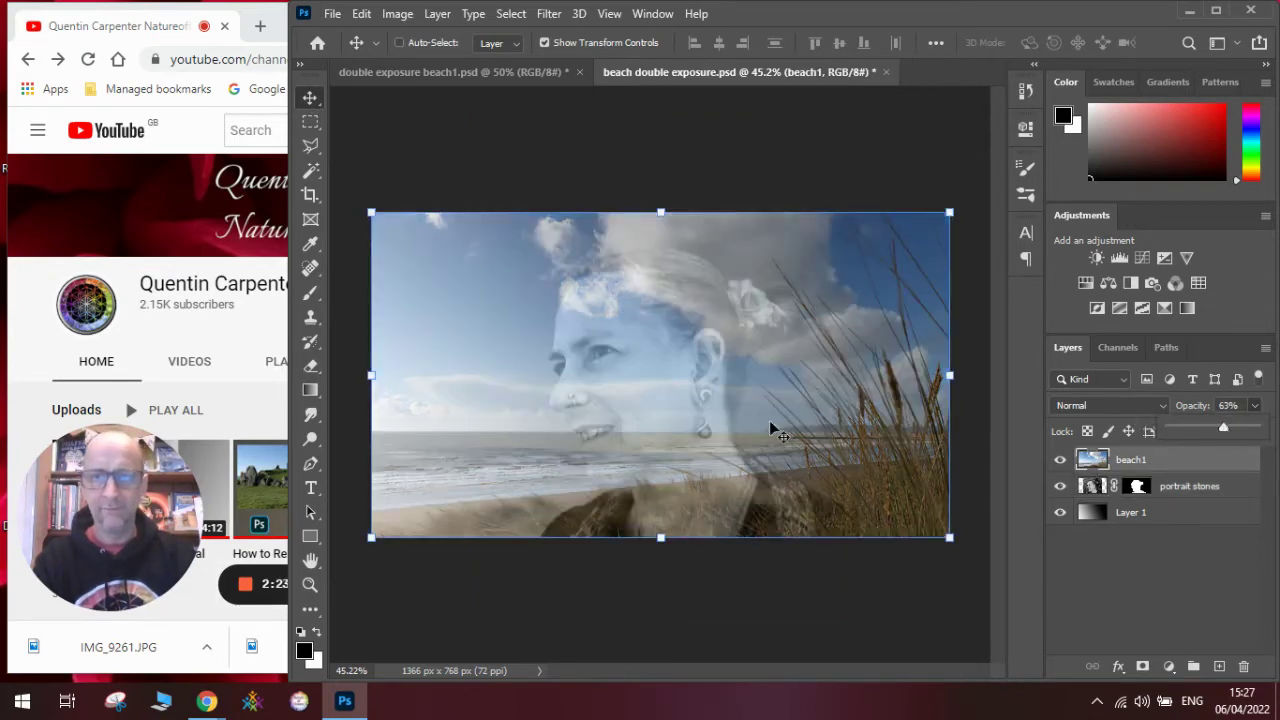
{"action": "mouse_move", "coordinate": [623, 451]}
{"action": "left_mouse_down"}
{"action": "mouse_move", "coordinate": [660, 423]}
{"action": "mouse_move", "coordinate": [589, 343]}
{"action": "mouse_move", "coordinate": [596, 467]}
{"action": "mouse_move", "coordinate": [656, 476]}
{"action": "mouse_move", "coordinate": [525, 472]}
{"action": "mouse_move", "coordinate": [543, 448]}
{"action": "mouse_move", "coordinate": [553, 466]}
{"action": "mouse_move", "coordinate": [685, 440]}
{"action": "mouse_move", "coordinate": [663, 417]}
{"action": "mouse_move", "coordinate": [618, 441]}
{"action": "left_mouse_up"}
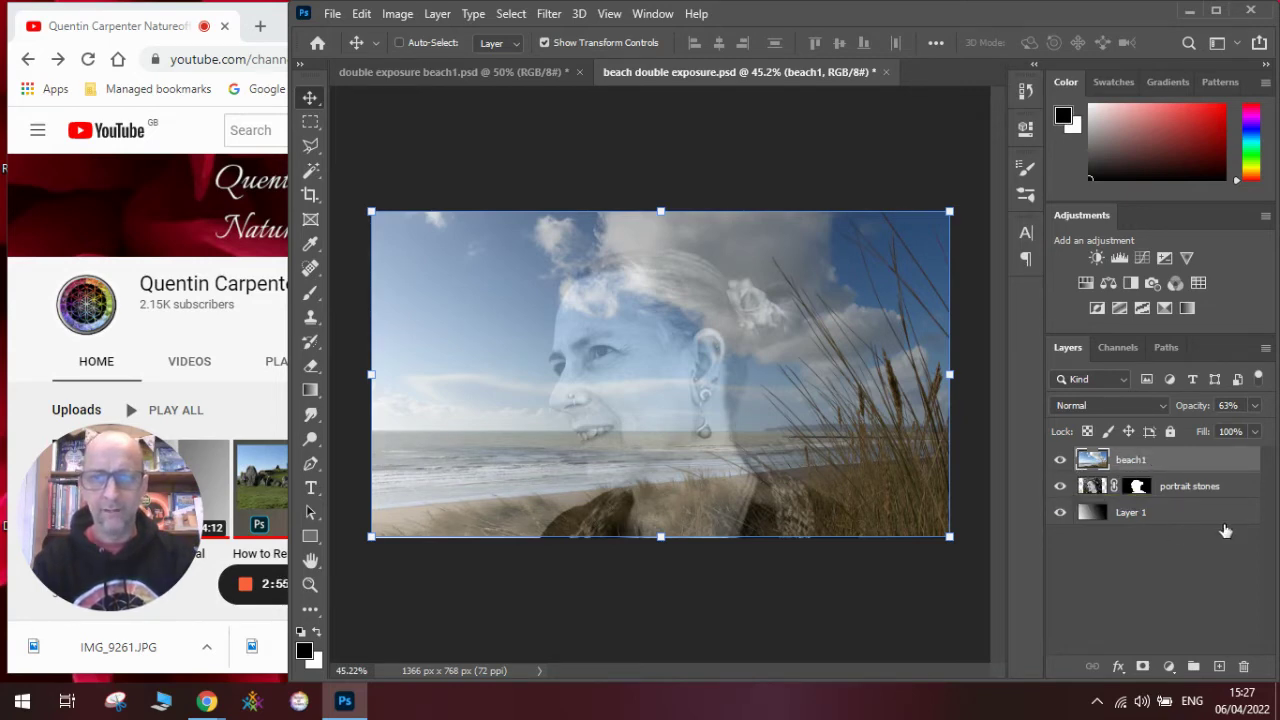
- Add a white layer mask to beach1 and raise its opacity to 68%
{"action": "left_click", "coordinate": [1143, 667]}
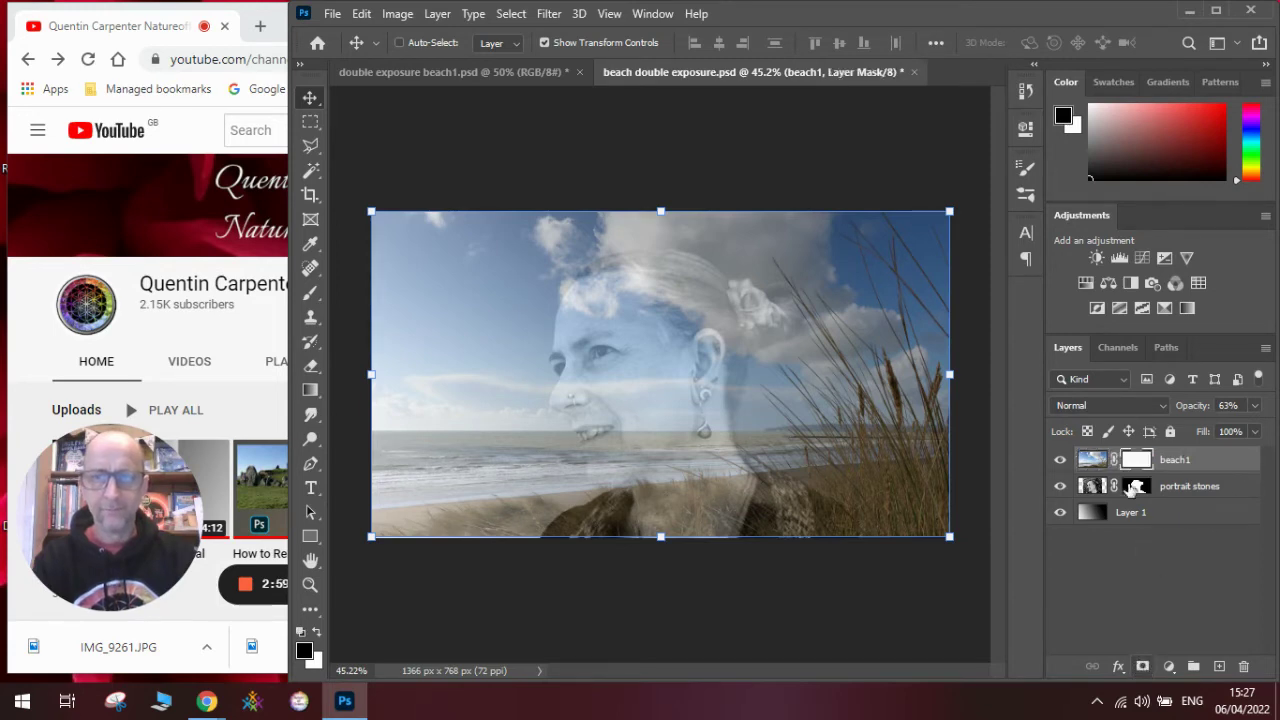
{"action": "left_click", "coordinate": [1093, 460]}
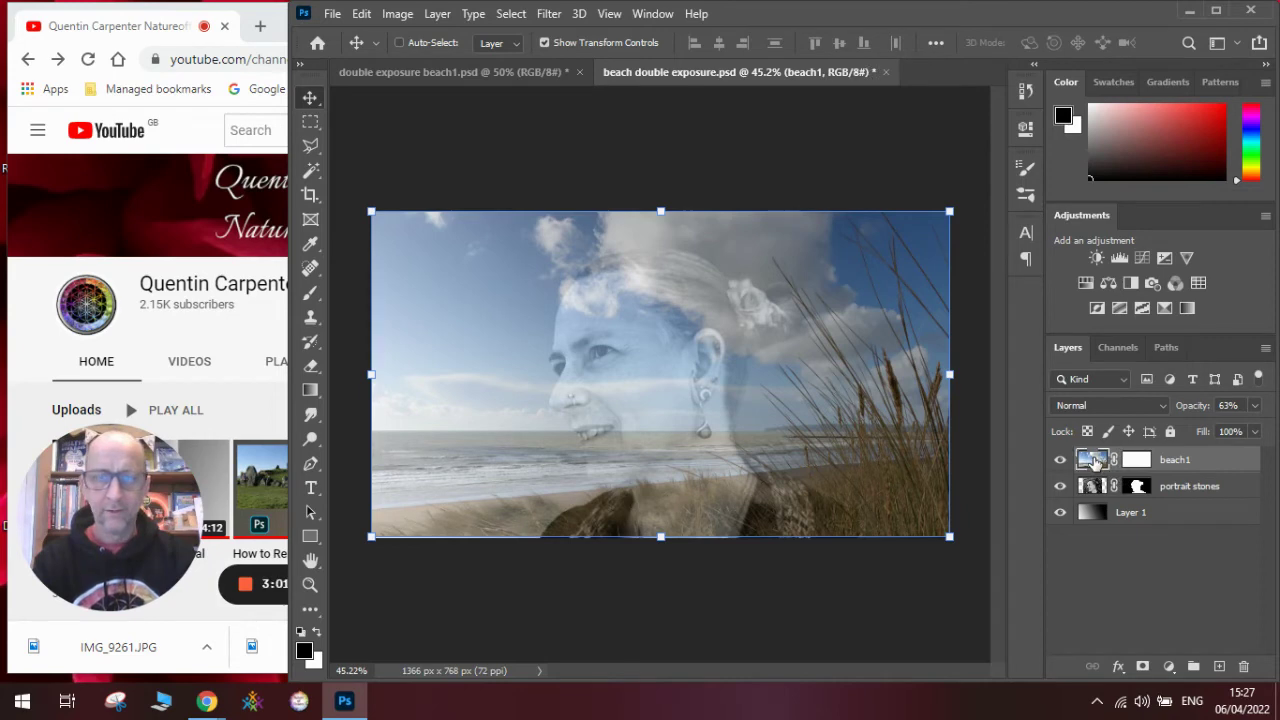
{"action": "left_click", "coordinate": [1255, 407]}
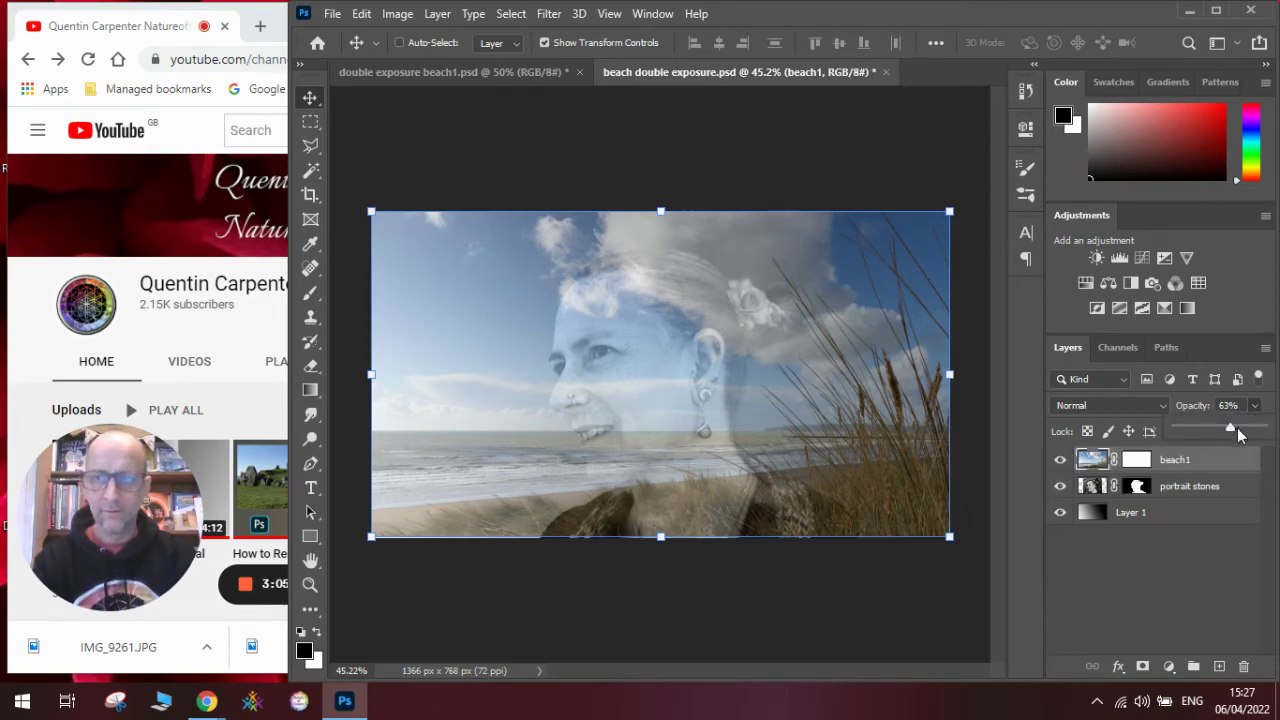
{"action": "left_click_drag", "start_coordinate": [1229, 428], "coordinate": [1242, 431]}
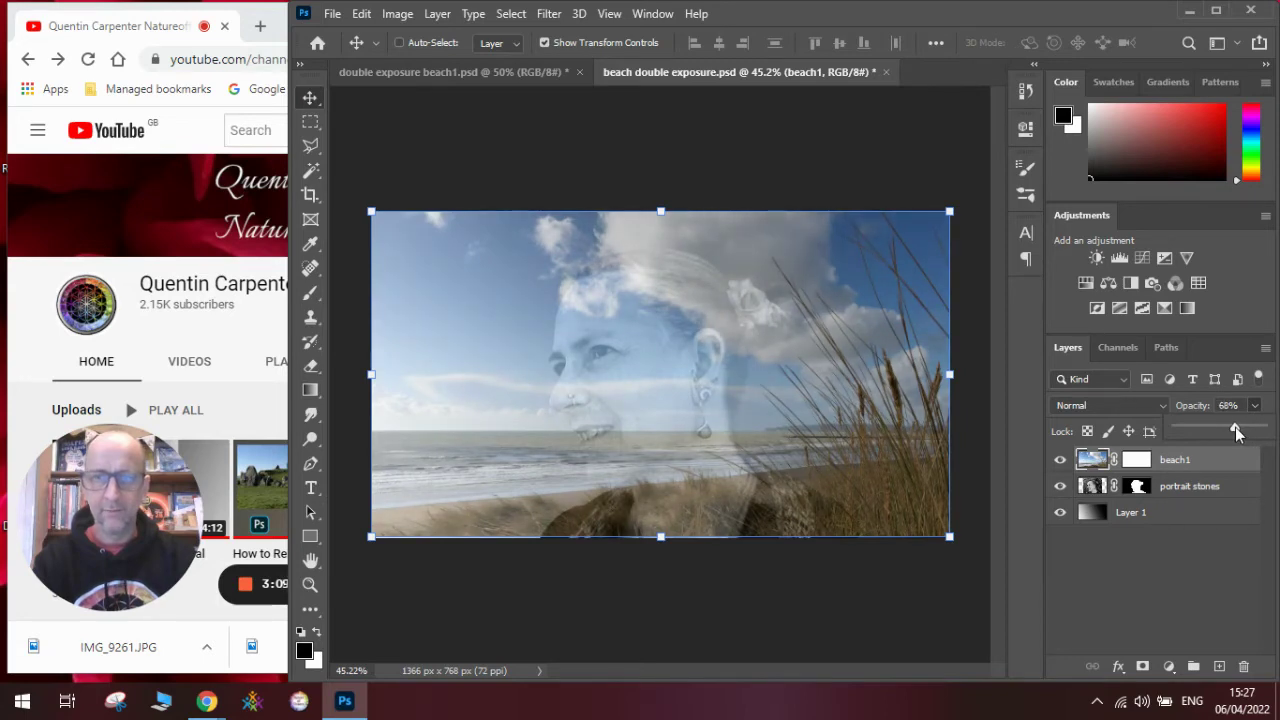
- Target beach1's mask and set up a 190 px Soft Round brush at 0% hardness
{"action": "left_click", "coordinate": [1168, 553]}
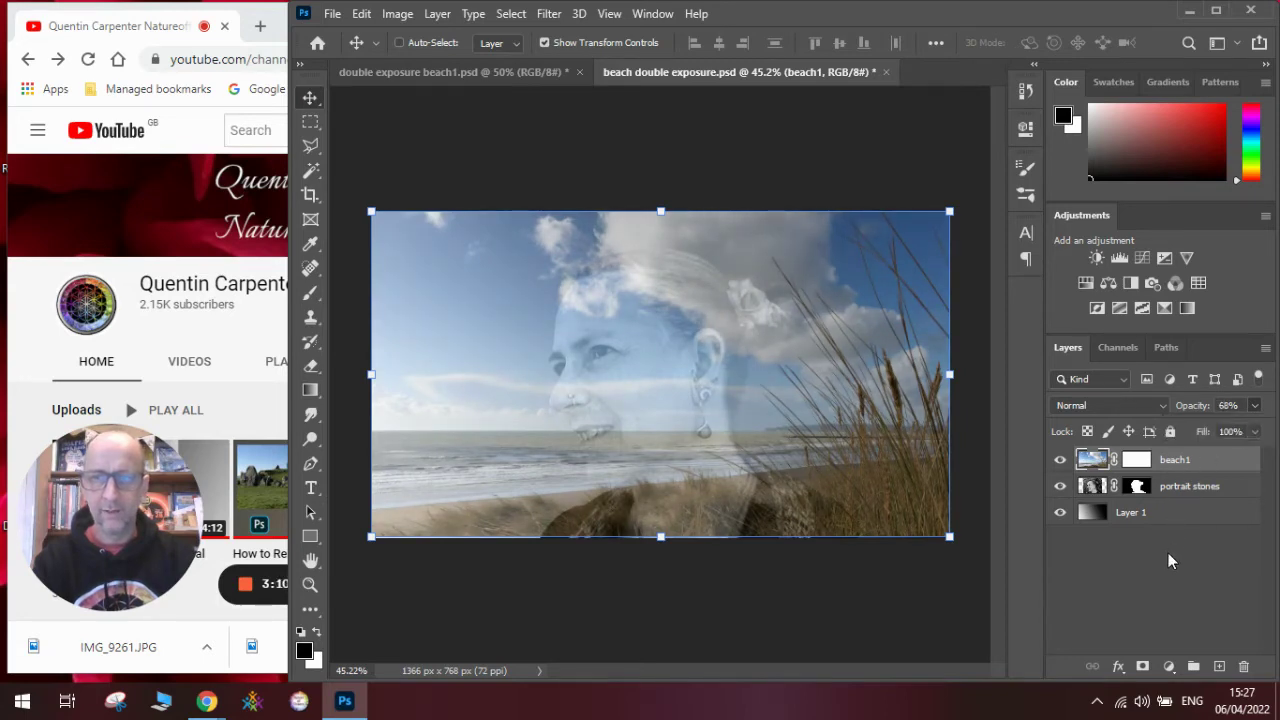
{"action": "left_click", "coordinate": [1139, 460]}
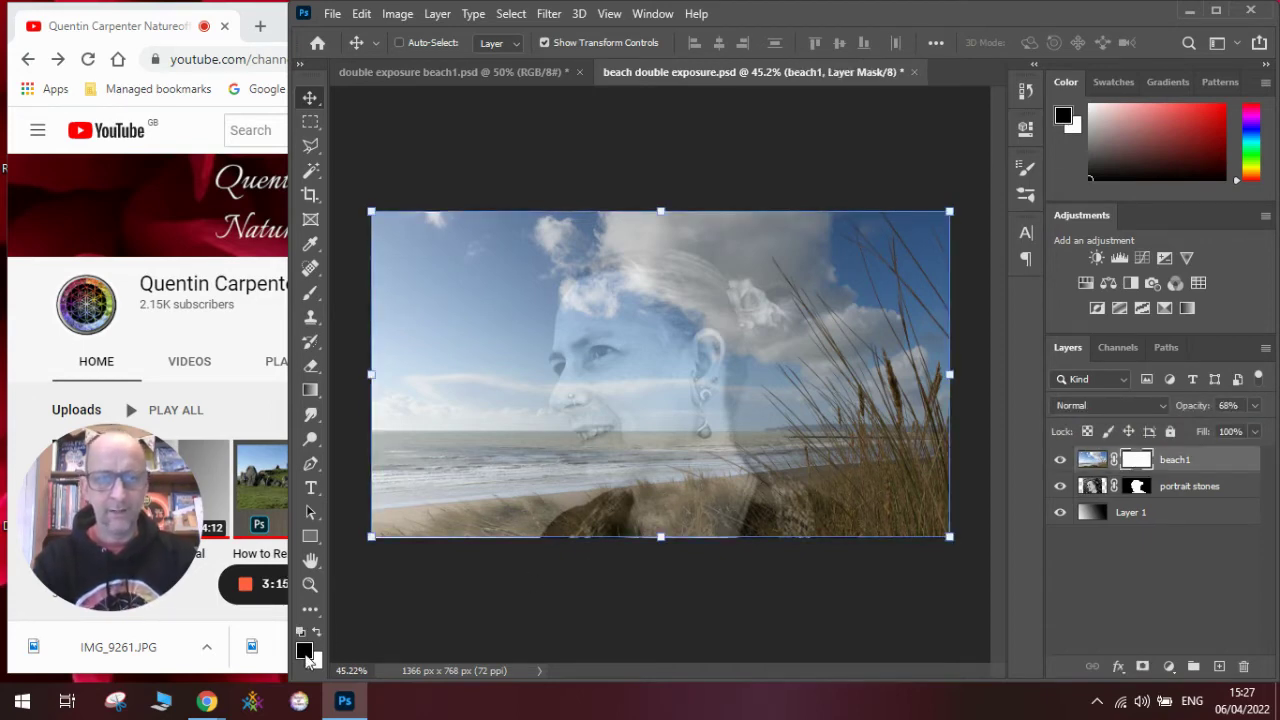
{"action": "left_click", "coordinate": [314, 298]}
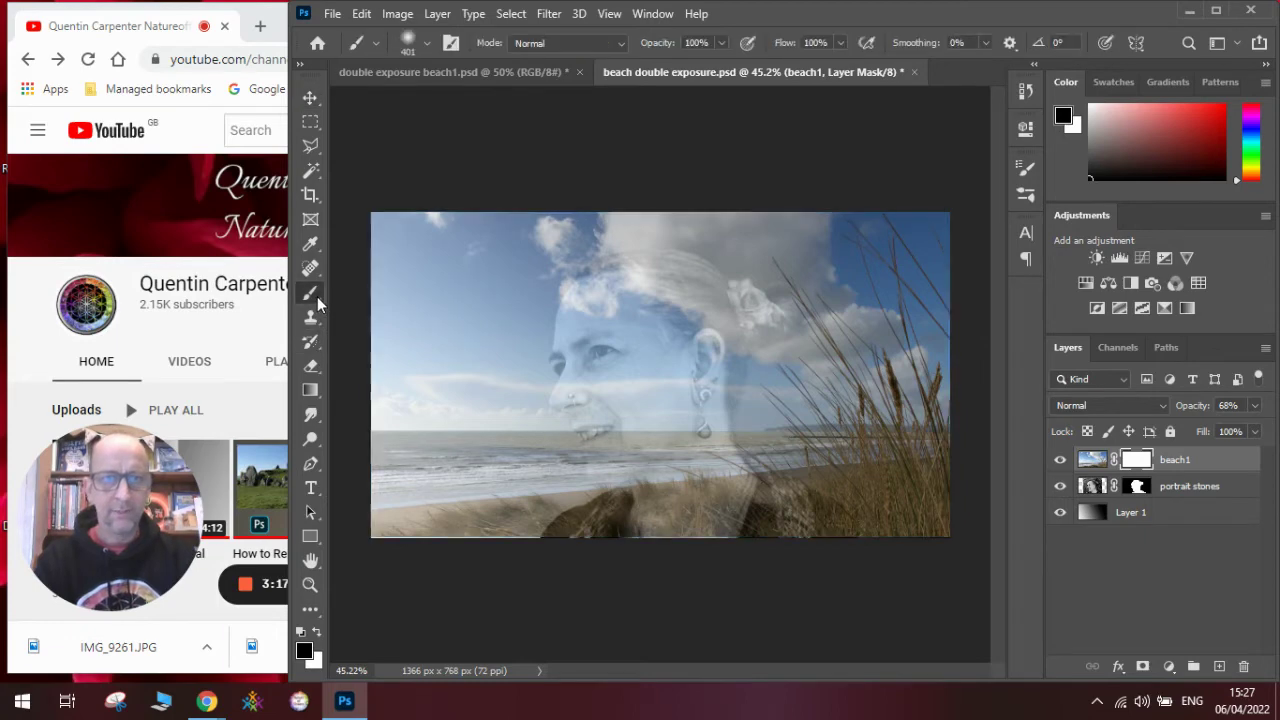
{"action": "left_click", "coordinate": [429, 41]}
{"action": "mouse_move", "coordinate": [490, 102]}
{"action": "left_mouse_down"}
{"action": "mouse_move", "coordinate": [458, 101]}
{"action": "mouse_move", "coordinate": [482, 102]}
{"action": "left_mouse_up"}
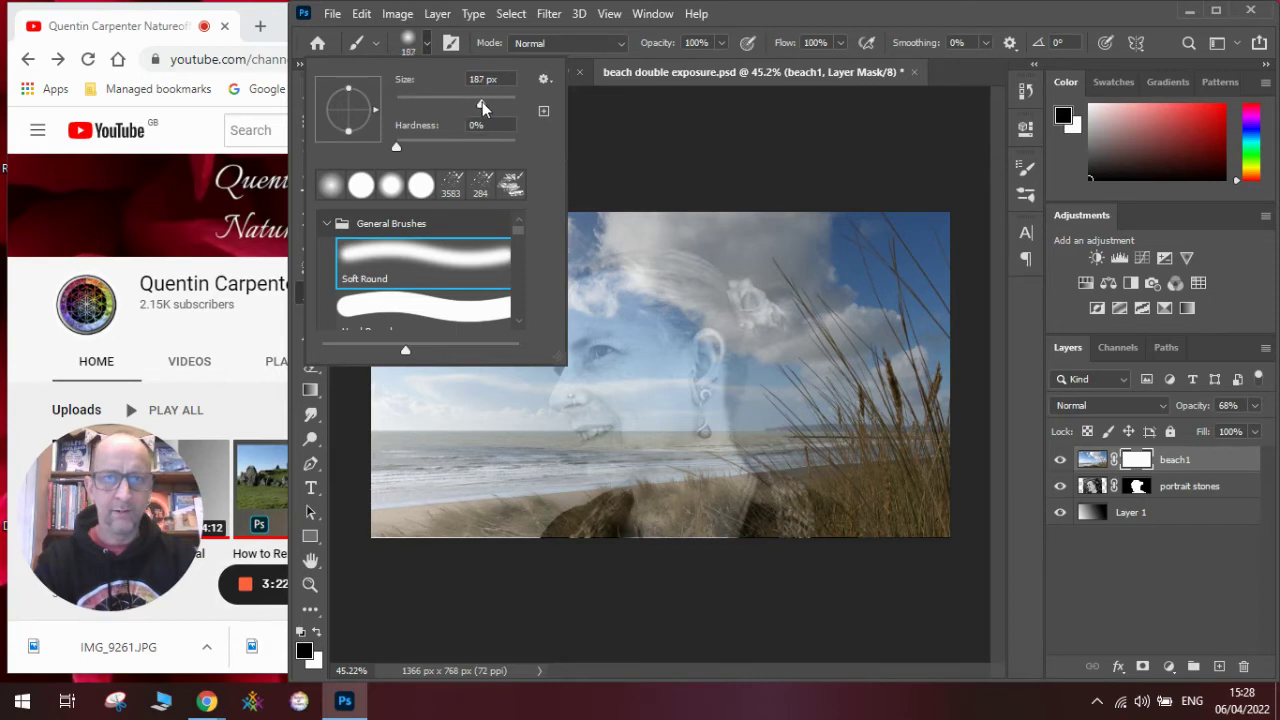
{"action": "left_click", "coordinate": [326, 223]}
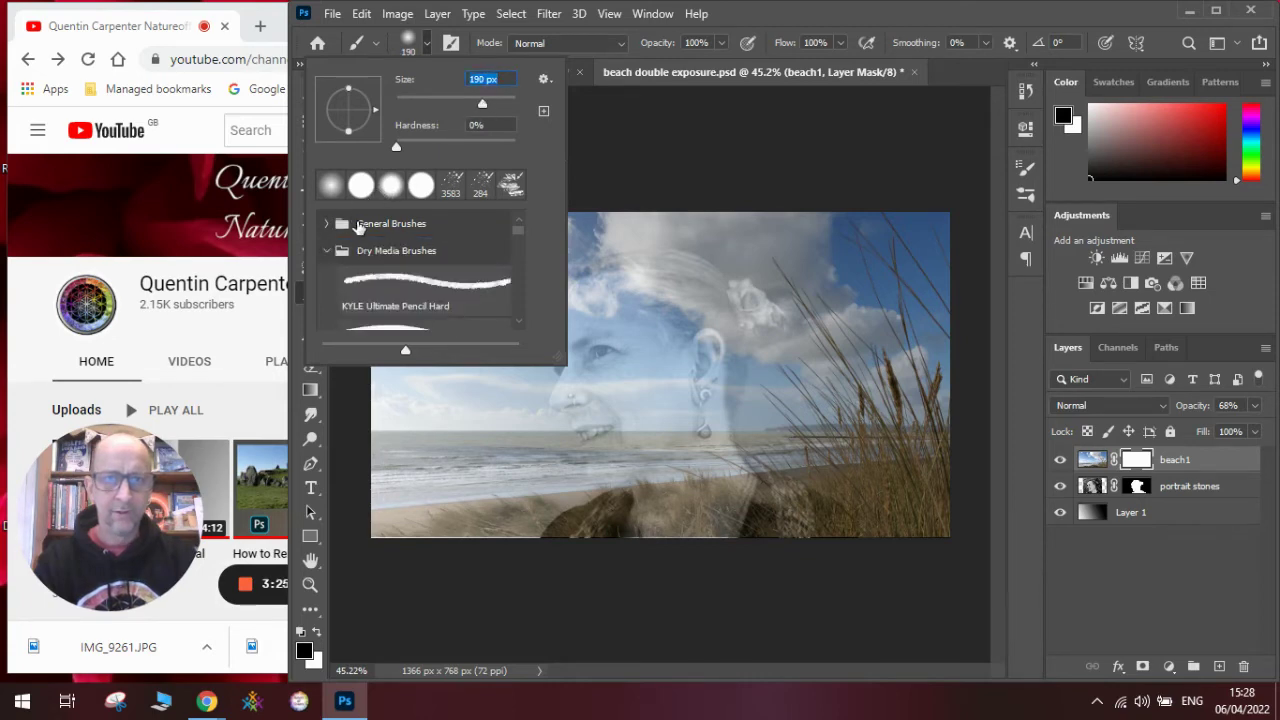
{"action": "left_click", "coordinate": [332, 224]}
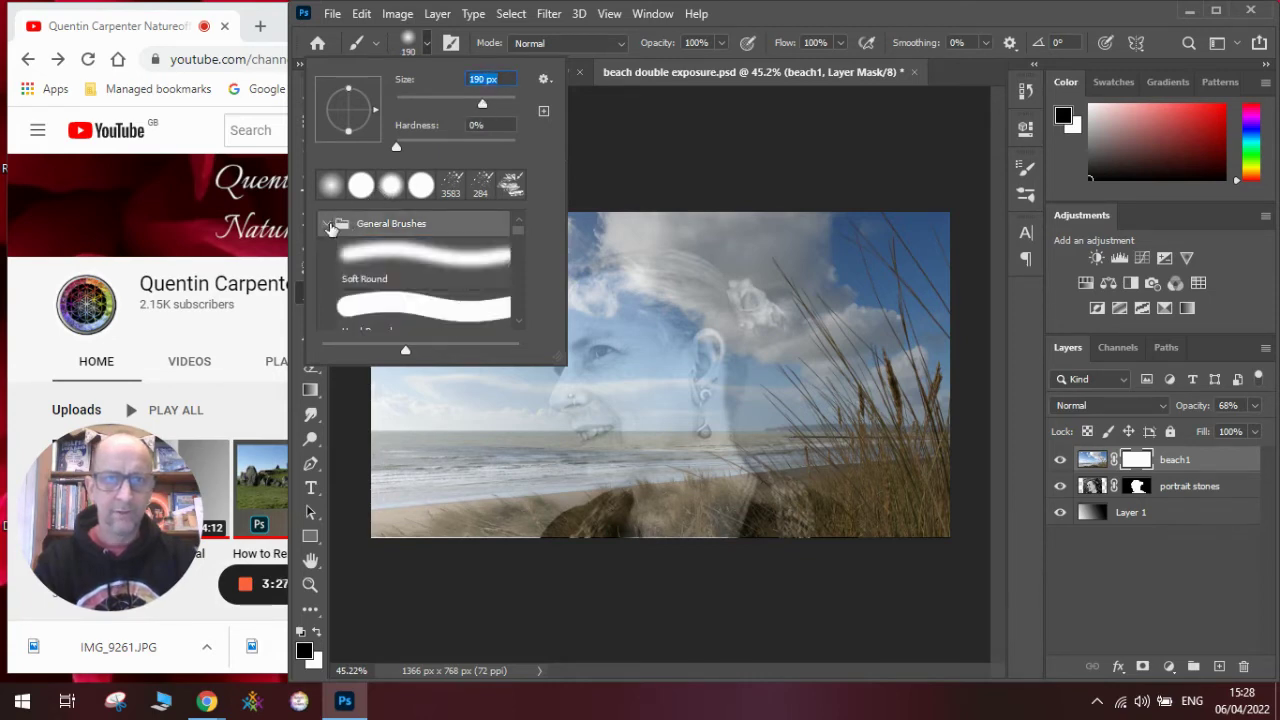
{"action": "left_click", "coordinate": [361, 261]}
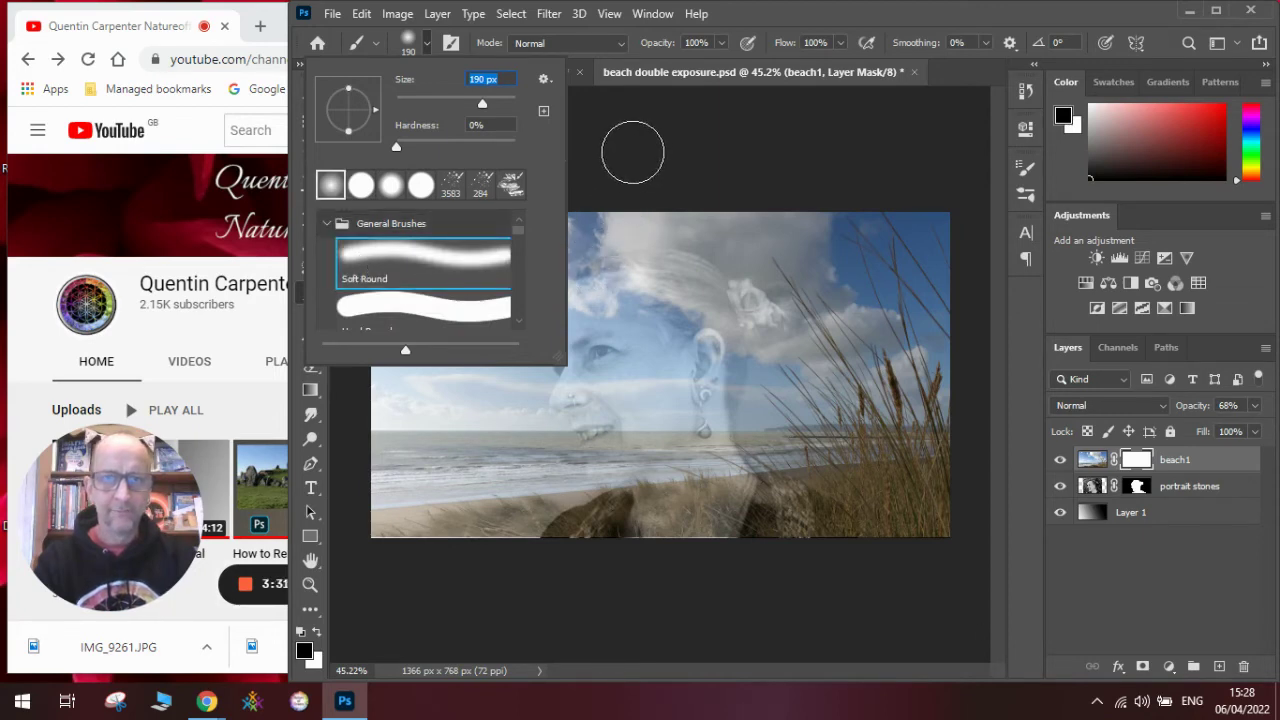
{"action": "left_click", "coordinate": [634, 151]}
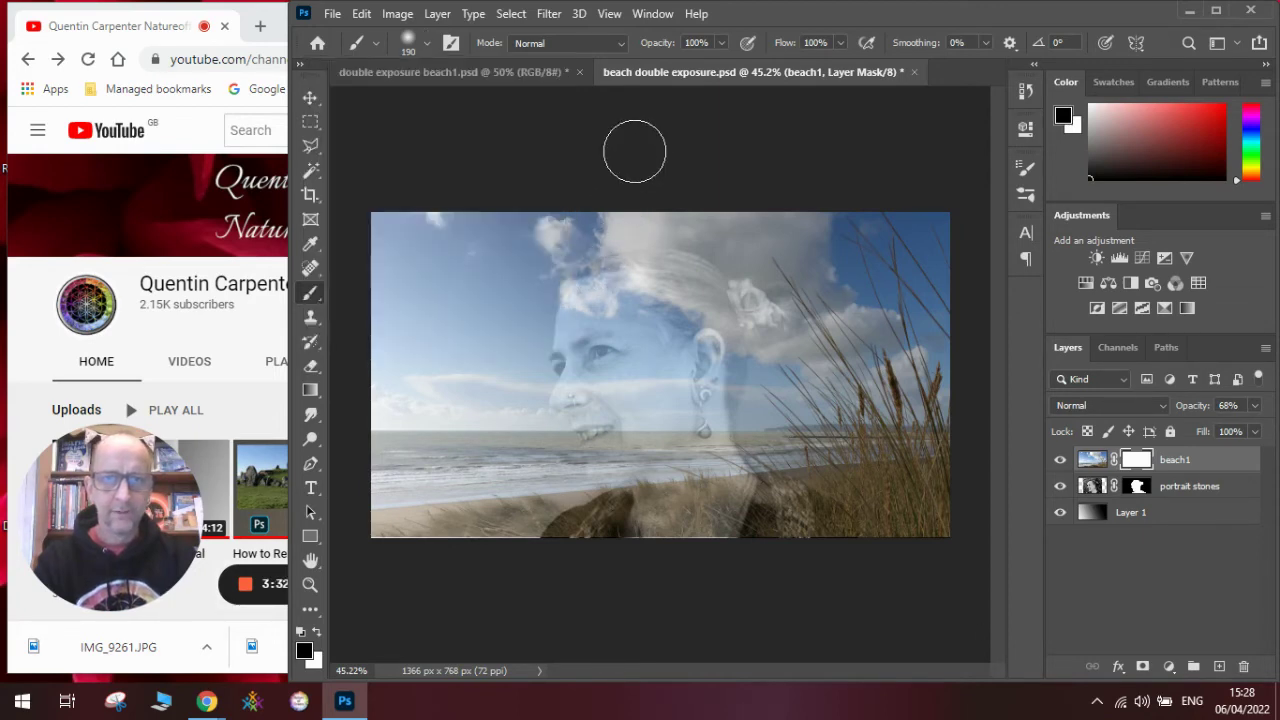
- Paint black on beach1's mask along the left edge and shoulder, checking the result at 100% opacity
{"action": "left_click", "coordinate": [394, 440]}
{"action": "mouse_move", "coordinate": [394, 440]}
{"action": "left_mouse_down"}
{"action": "mouse_move", "coordinate": [441, 455]}
{"action": "mouse_move", "coordinate": [394, 449]}
{"action": "mouse_move", "coordinate": [488, 446]}
{"action": "mouse_move", "coordinate": [418, 453]}
{"action": "mouse_move", "coordinate": [420, 477]}
{"action": "mouse_move", "coordinate": [383, 483]}
{"action": "mouse_move", "coordinate": [480, 469]}
{"action": "mouse_move", "coordinate": [388, 497]}
{"action": "mouse_move", "coordinate": [454, 505]}
{"action": "mouse_move", "coordinate": [359, 527]}
{"action": "mouse_move", "coordinate": [457, 523]}
{"action": "mouse_move", "coordinate": [400, 525]}
{"action": "mouse_move", "coordinate": [495, 497]}
{"action": "mouse_move", "coordinate": [458, 525]}
{"action": "mouse_move", "coordinate": [498, 493]}
{"action": "mouse_move", "coordinate": [430, 519]}
{"action": "mouse_move", "coordinate": [503, 456]}
{"action": "mouse_move", "coordinate": [493, 470]}
{"action": "mouse_move", "coordinate": [462, 438]}
{"action": "mouse_move", "coordinate": [523, 433]}
{"action": "mouse_move", "coordinate": [493, 436]}
{"action": "mouse_move", "coordinate": [453, 394]}
{"action": "mouse_move", "coordinate": [411, 385]}
{"action": "mouse_move", "coordinate": [479, 401]}
{"action": "mouse_move", "coordinate": [403, 344]}
{"action": "mouse_move", "coordinate": [488, 387]}
{"action": "mouse_move", "coordinate": [396, 334]}
{"action": "mouse_move", "coordinate": [515, 382]}
{"action": "mouse_move", "coordinate": [406, 315]}
{"action": "mouse_move", "coordinate": [524, 350]}
{"action": "mouse_move", "coordinate": [399, 322]}
{"action": "mouse_move", "coordinate": [421, 322]}
{"action": "mouse_move", "coordinate": [421, 308]}
{"action": "mouse_move", "coordinate": [375, 283]}
{"action": "mouse_move", "coordinate": [467, 328]}
{"action": "mouse_move", "coordinate": [545, 341]}
{"action": "mouse_move", "coordinate": [544, 370]}
{"action": "mouse_move", "coordinate": [578, 360]}
{"action": "mouse_move", "coordinate": [539, 364]}
{"action": "mouse_move", "coordinate": [555, 368]}
{"action": "mouse_move", "coordinate": [547, 420]}
{"action": "left_mouse_up"}
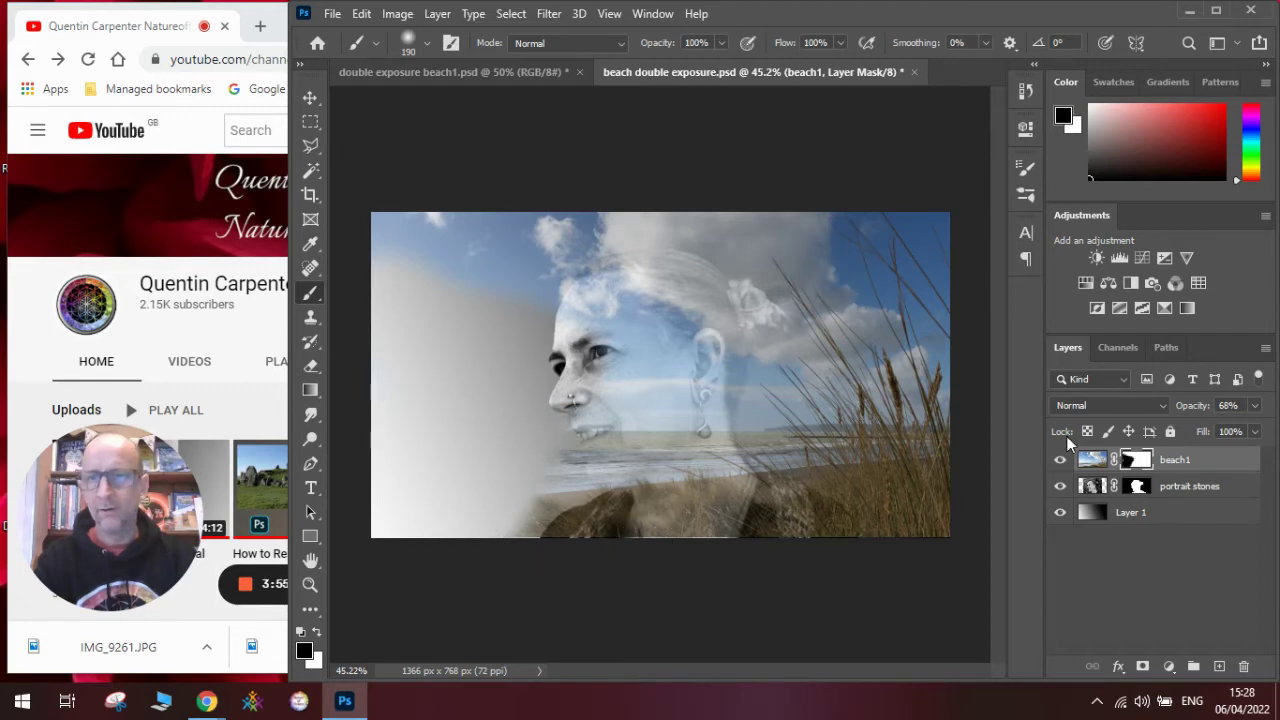
{"action": "left_click", "coordinate": [1255, 406]}
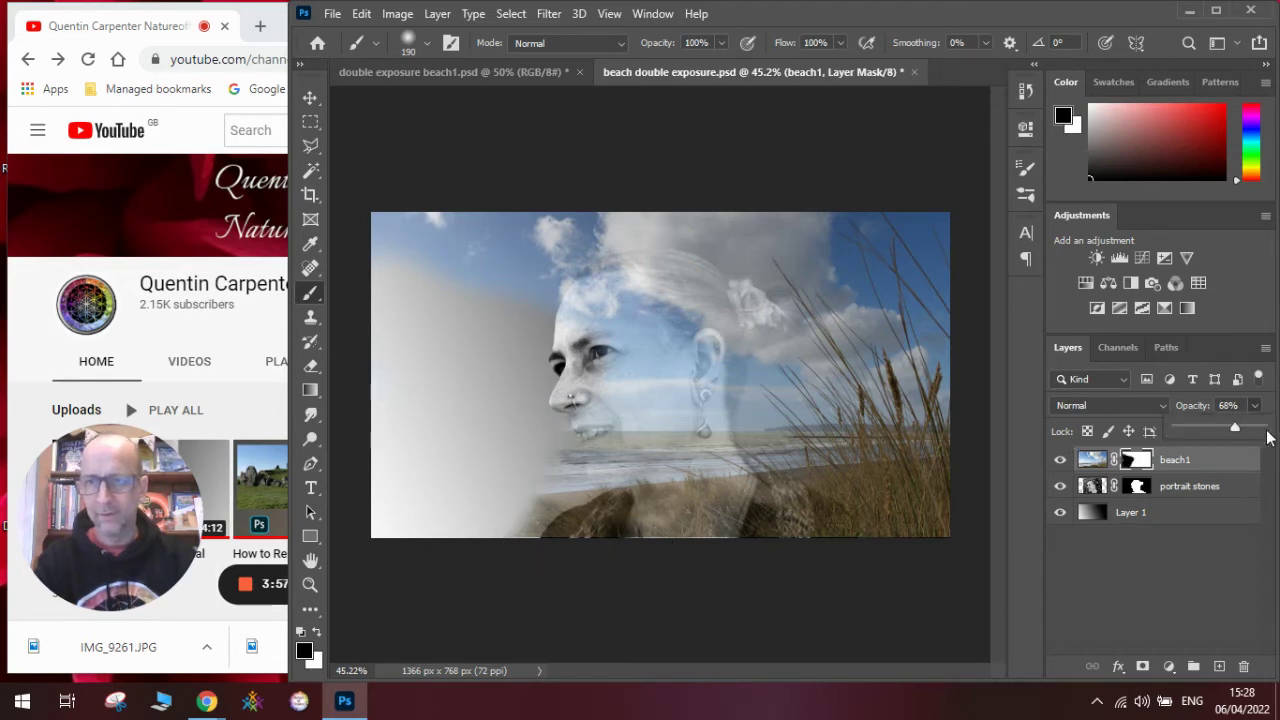
{"action": "left_click", "coordinate": [1262, 429]}
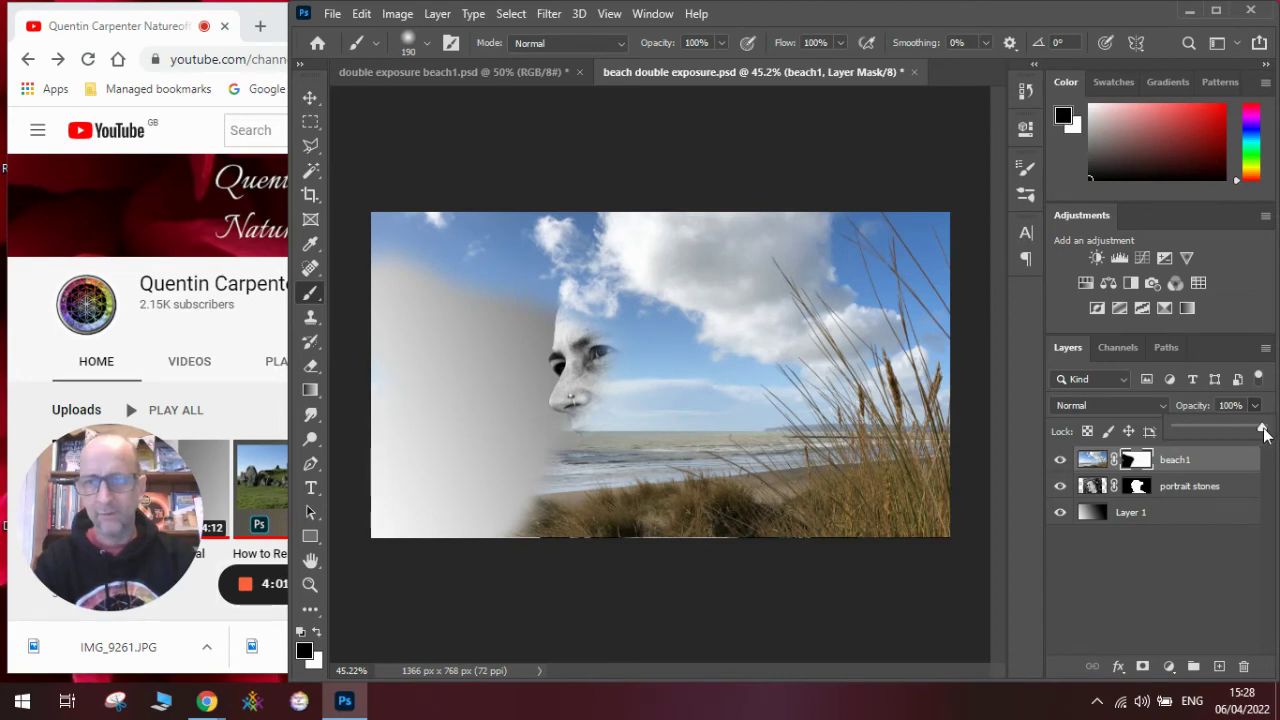
{"action": "left_click_drag", "start_coordinate": [1263, 430], "coordinate": [1235, 428]}
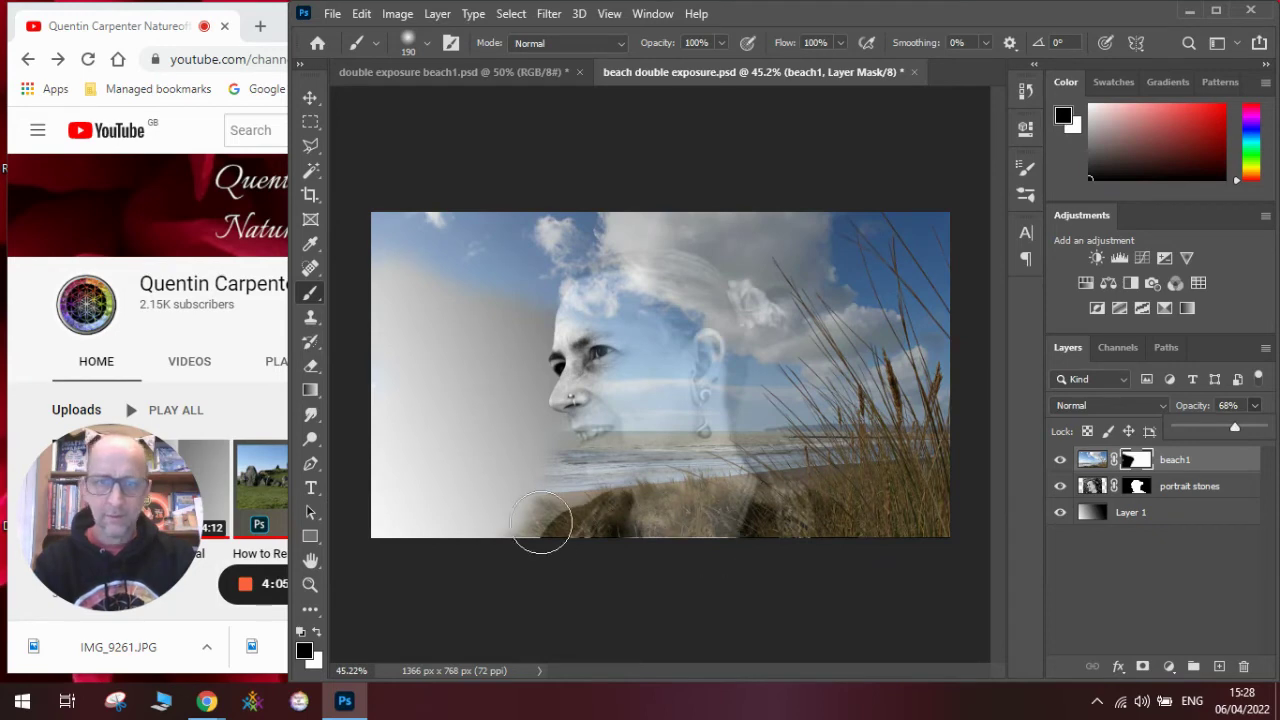
{"action": "mouse_move", "coordinate": [552, 515]}
{"action": "left_mouse_down"}
{"action": "mouse_move", "coordinate": [557, 485]}
{"action": "mouse_move", "coordinate": [547, 504]}
{"action": "mouse_move", "coordinate": [555, 463]}
{"action": "mouse_move", "coordinate": [553, 487]}
{"action": "mouse_move", "coordinate": [568, 460]}
{"action": "mouse_move", "coordinate": [562, 429]}
{"action": "mouse_move", "coordinate": [581, 432]}
{"action": "mouse_move", "coordinate": [553, 419]}
{"action": "mouse_move", "coordinate": [580, 405]}
{"action": "mouse_move", "coordinate": [557, 409]}
{"action": "mouse_move", "coordinate": [586, 376]}
{"action": "left_mouse_up"}
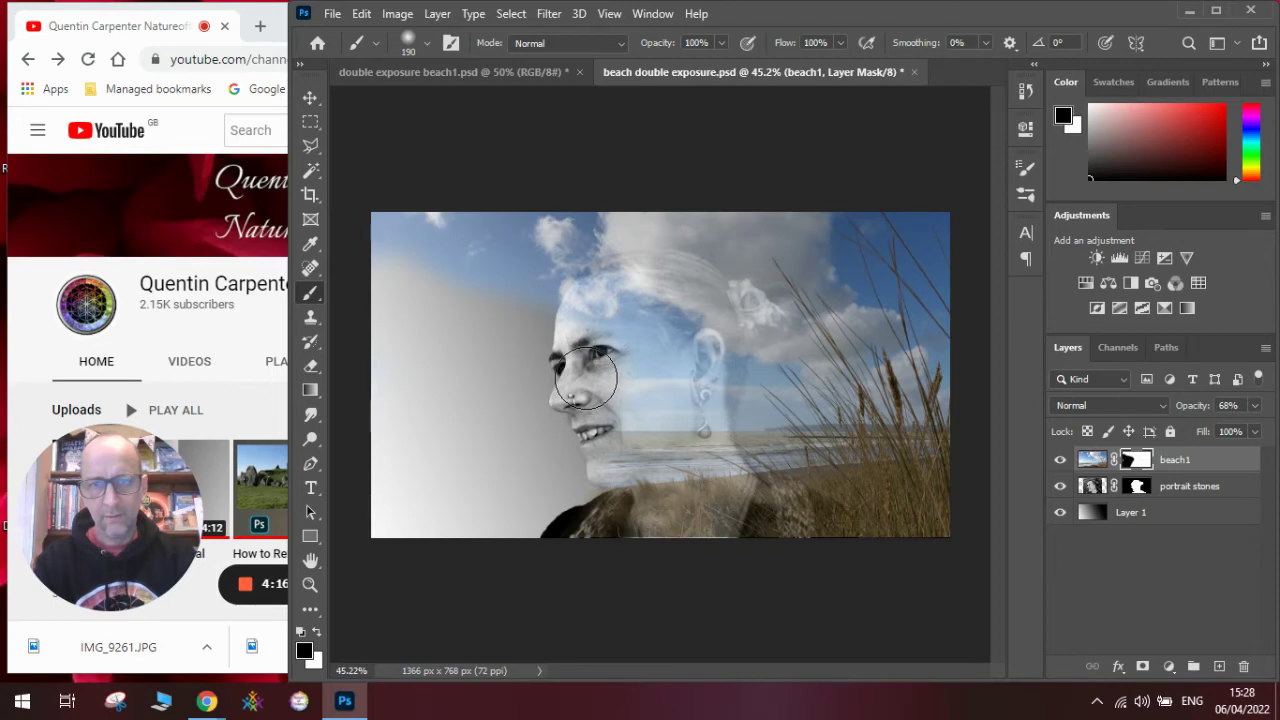
- Enlarge the brush to 432 px and set beach1 to 100% opacity
{"action": "left_click", "coordinate": [427, 43]}
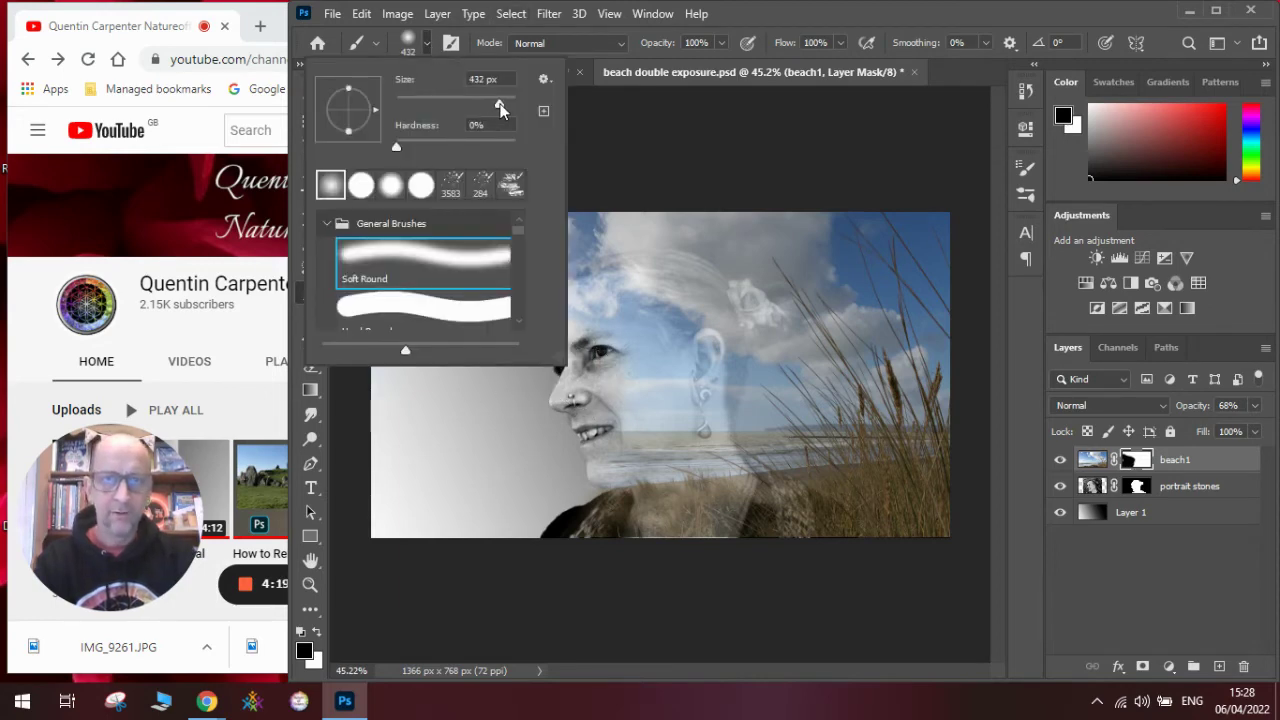
{"action": "left_click_drag", "start_coordinate": [496, 103], "coordinate": [499, 103]}
{"action": "left_click", "coordinate": [528, 450]}
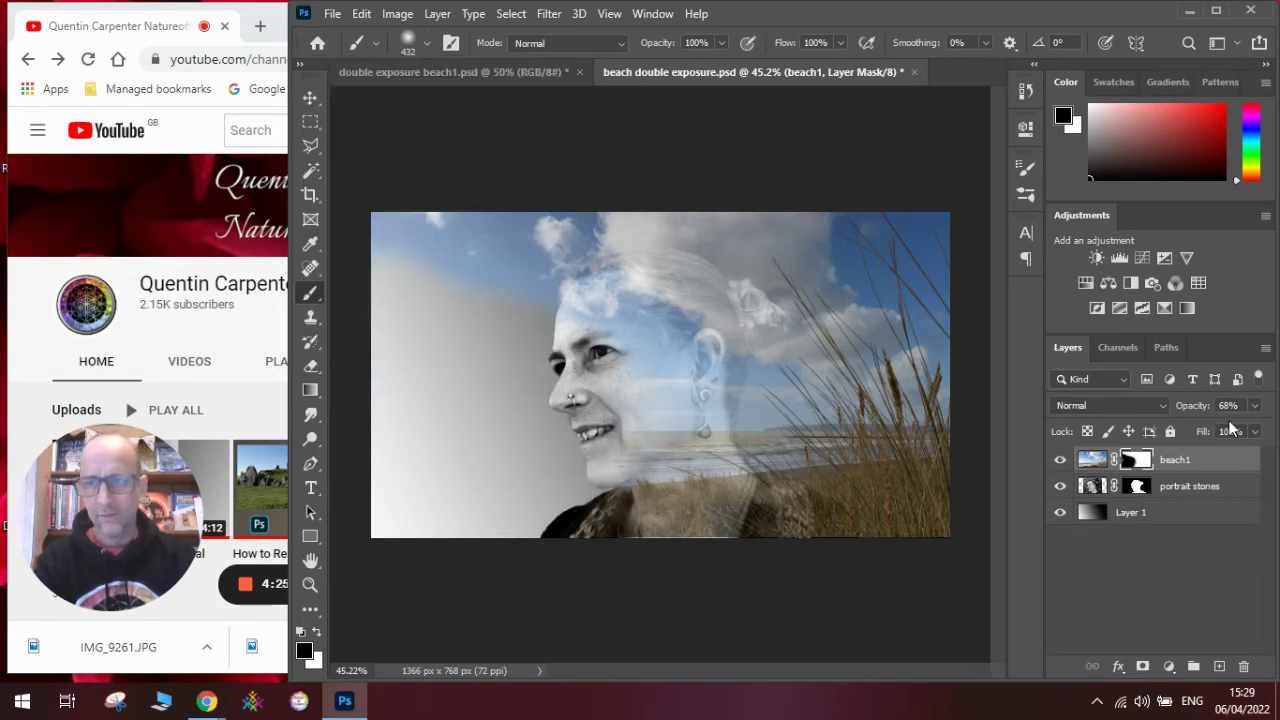
{"action": "left_click", "coordinate": [1256, 407]}
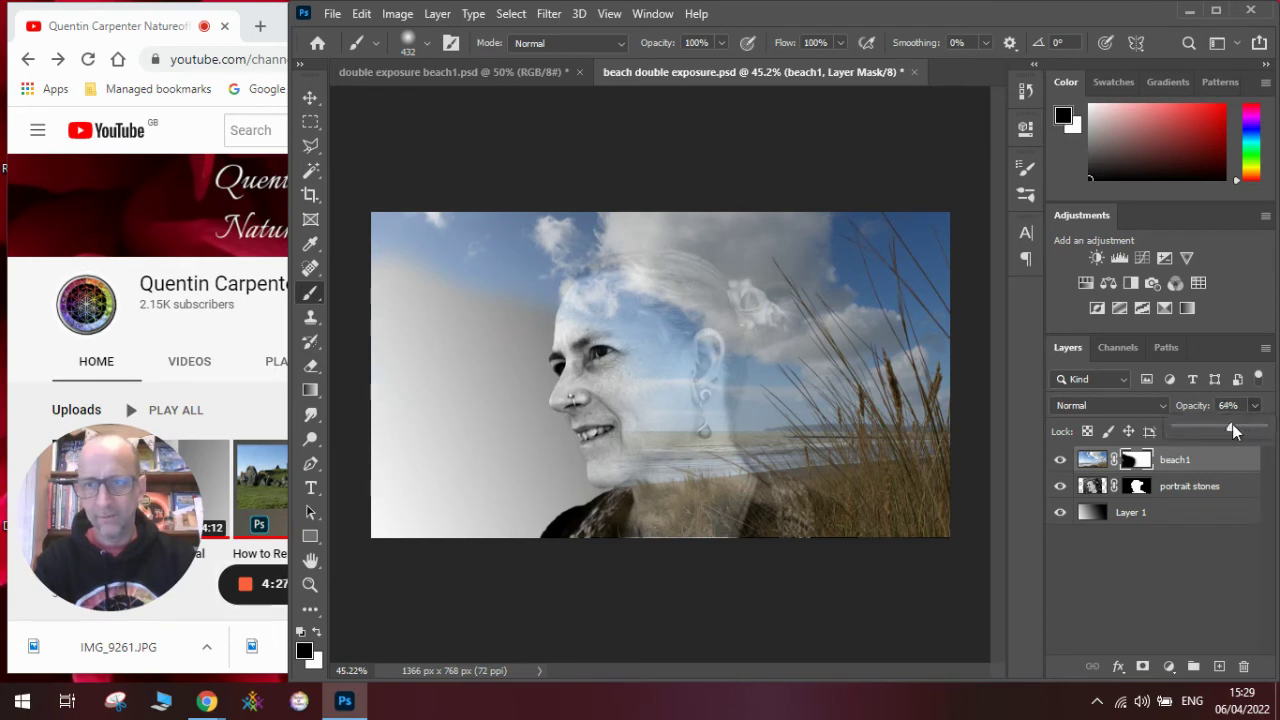
{"action": "left_click_drag", "start_coordinate": [1234, 430], "coordinate": [1272, 430]}
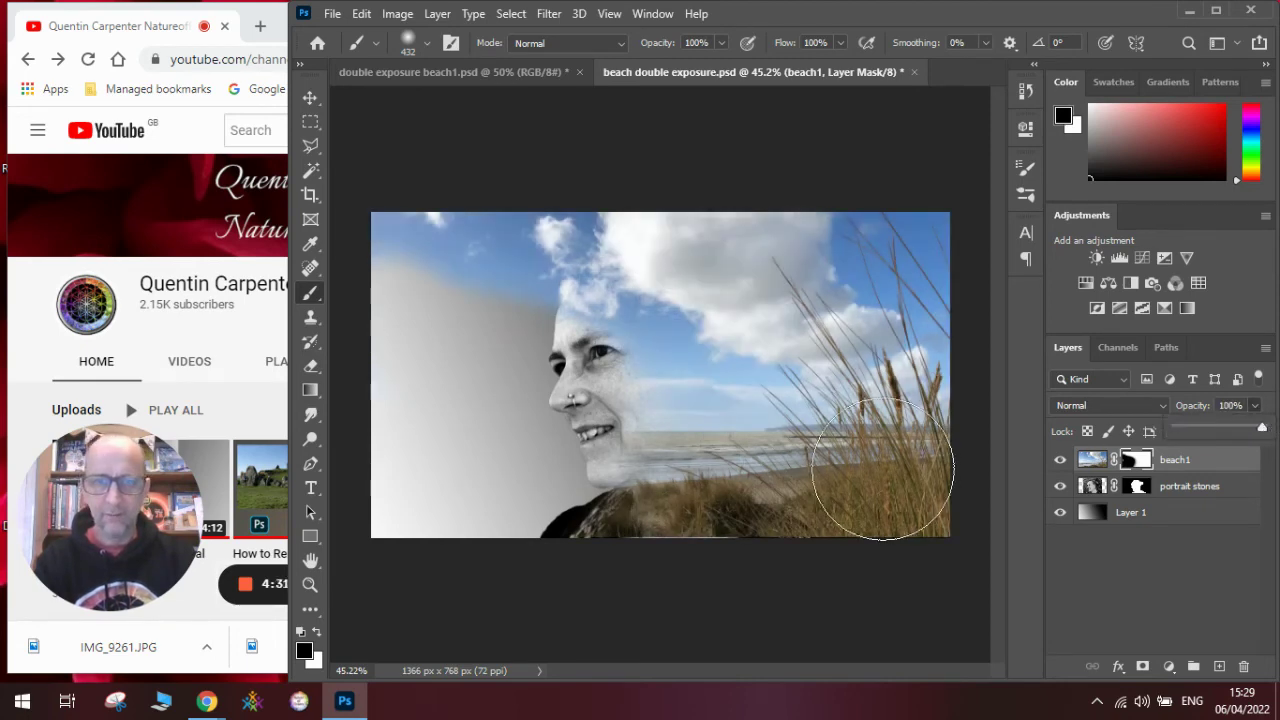
{"action": "left_click", "coordinate": [555, 390]}
- Paint out the mask over the left area, face and shoulder to reveal the portrait
{"action": "mouse_move", "coordinate": [459, 434]}
{"action": "left_mouse_down"}
{"action": "mouse_move", "coordinate": [469, 355]}
{"action": "mouse_move", "coordinate": [459, 348]}
{"action": "mouse_move", "coordinate": [427, 387]}
{"action": "mouse_move", "coordinate": [393, 347]}
{"action": "mouse_move", "coordinate": [399, 334]}
{"action": "mouse_move", "coordinate": [430, 360]}
{"action": "left_mouse_up"}
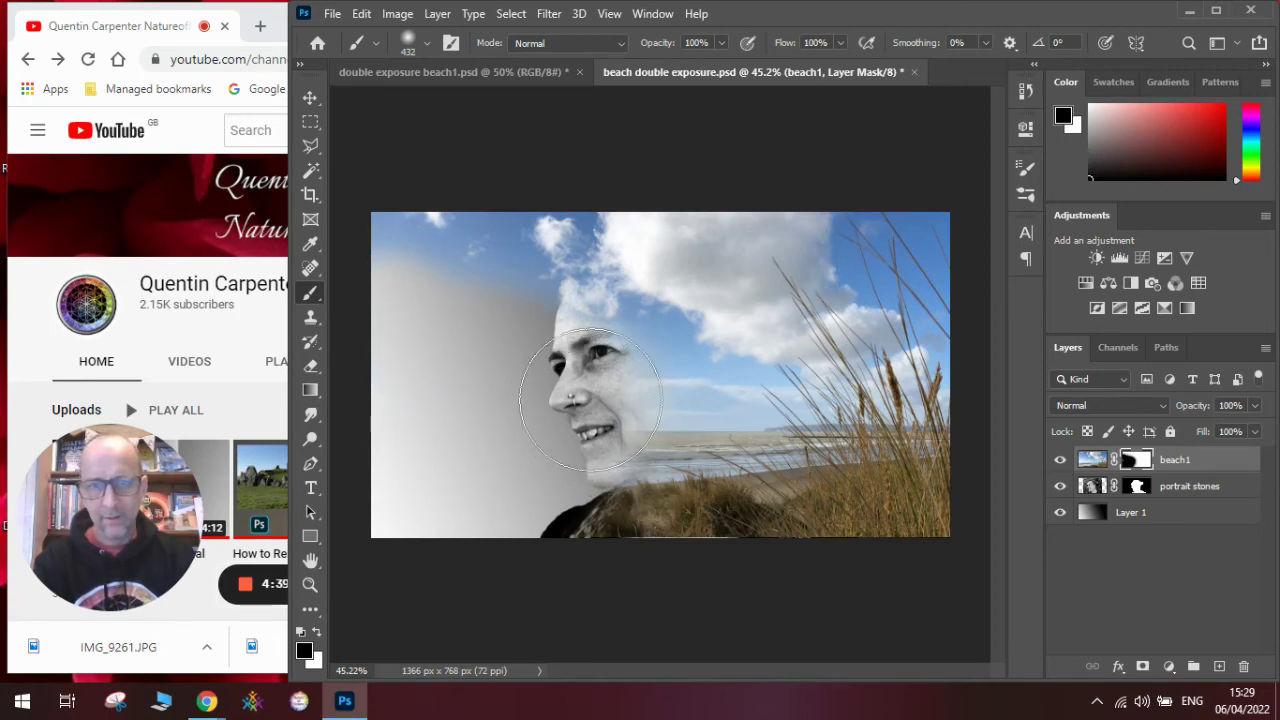
{"action": "left_click_drag", "start_coordinate": [587, 402], "coordinate": [563, 406]}
{"action": "mouse_move", "coordinate": [540, 505]}
{"action": "left_mouse_down"}
{"action": "mouse_move", "coordinate": [514, 486]}
{"action": "mouse_move", "coordinate": [480, 513]}
{"action": "left_mouse_up"}
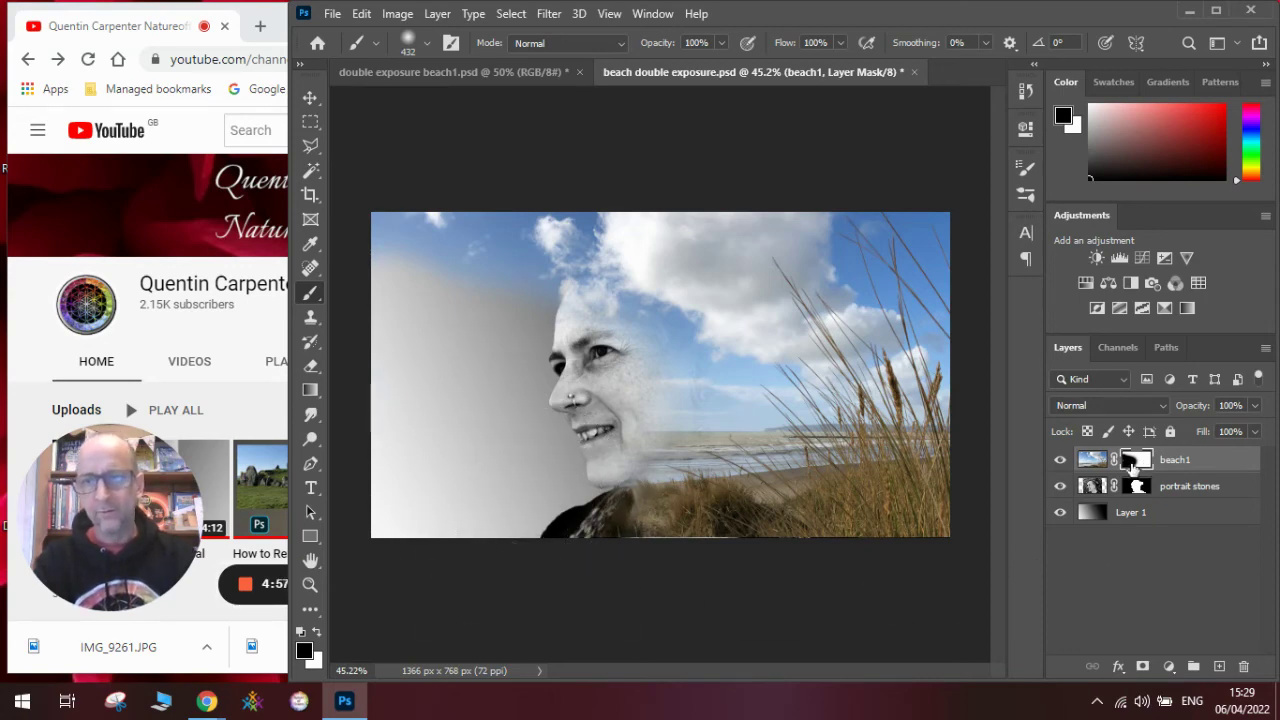
{"action": "left_click", "coordinate": [1090, 462]}
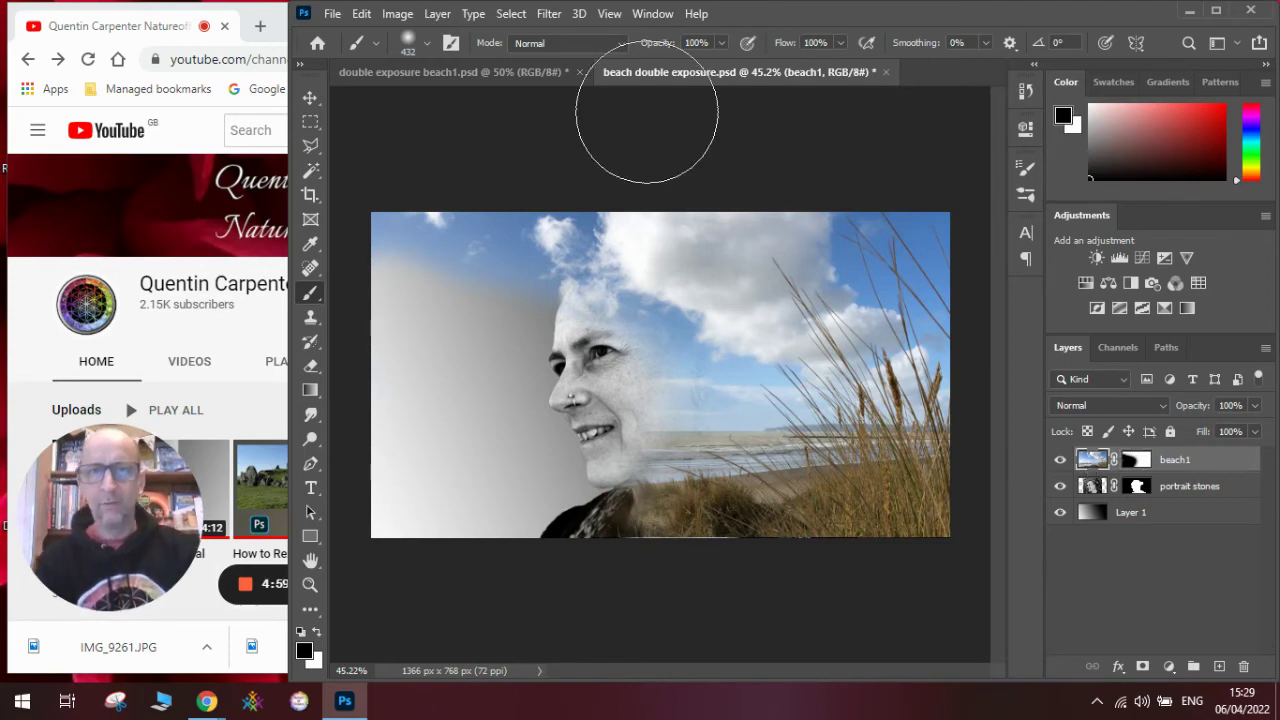
{"action": "left_click", "coordinate": [397, 14]}
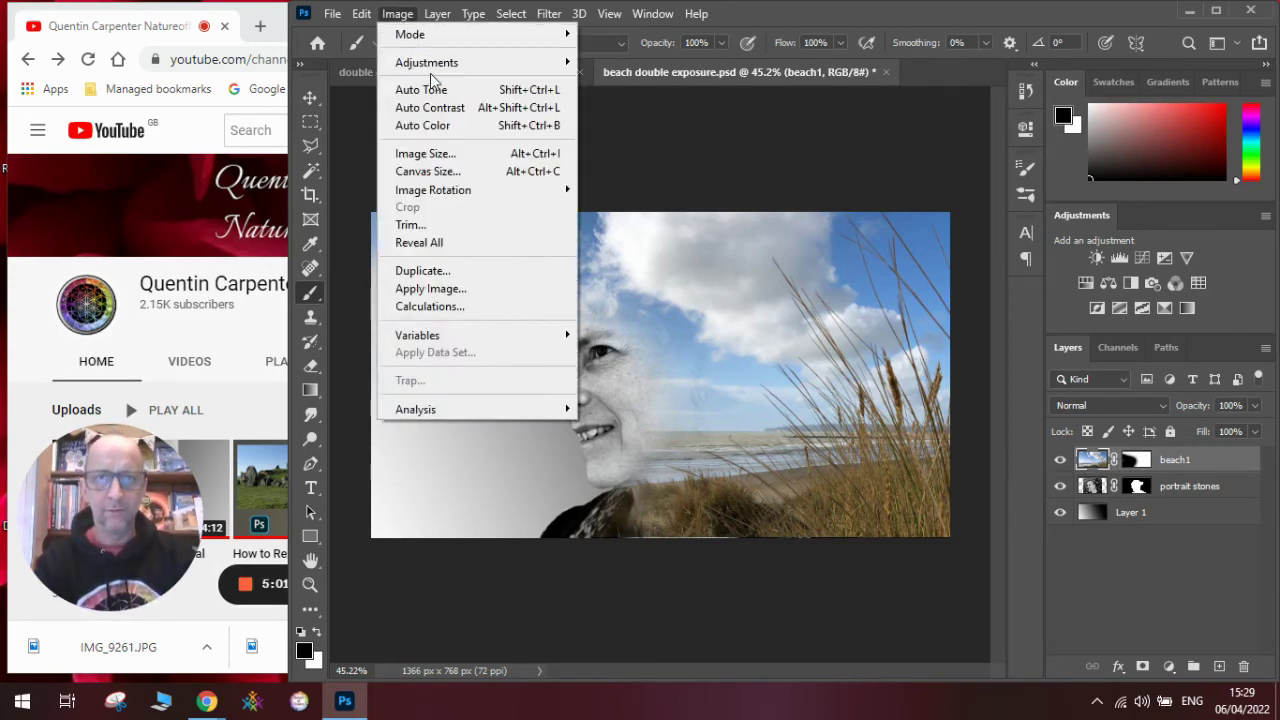
{"action": "mouse_move", "coordinate": [460, 62]}
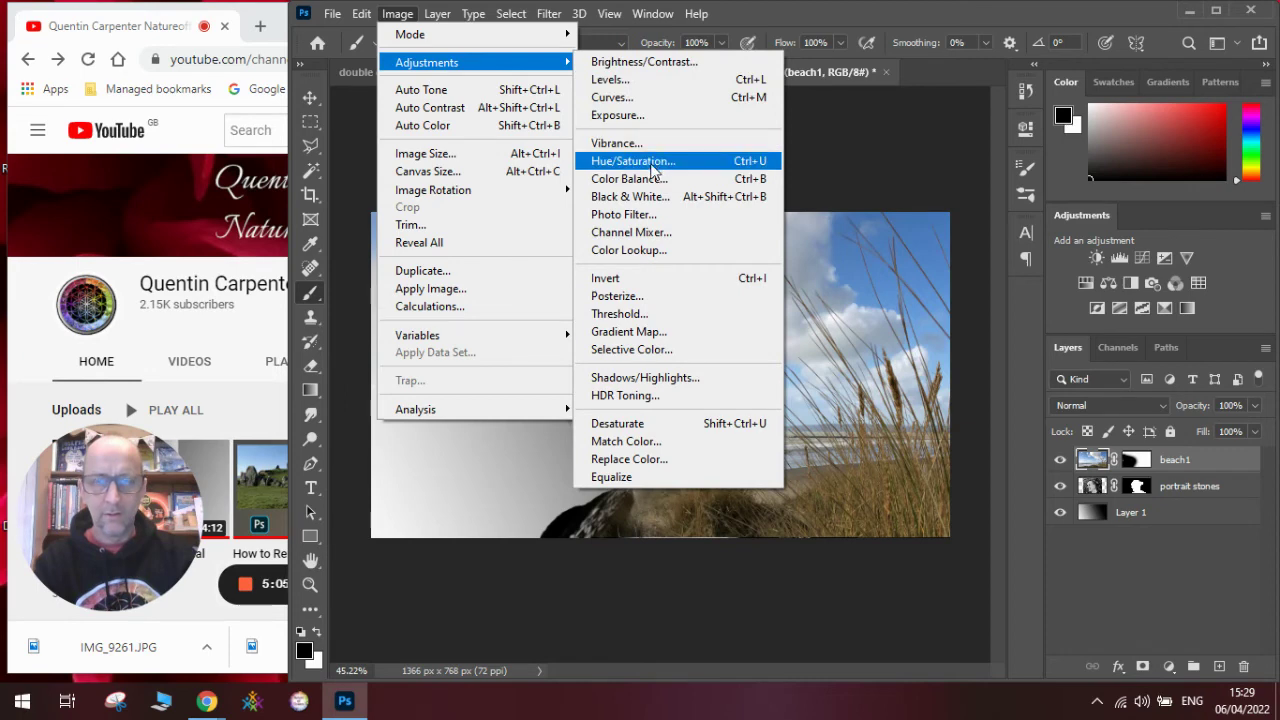
{"action": "left_click", "coordinate": [665, 197]}
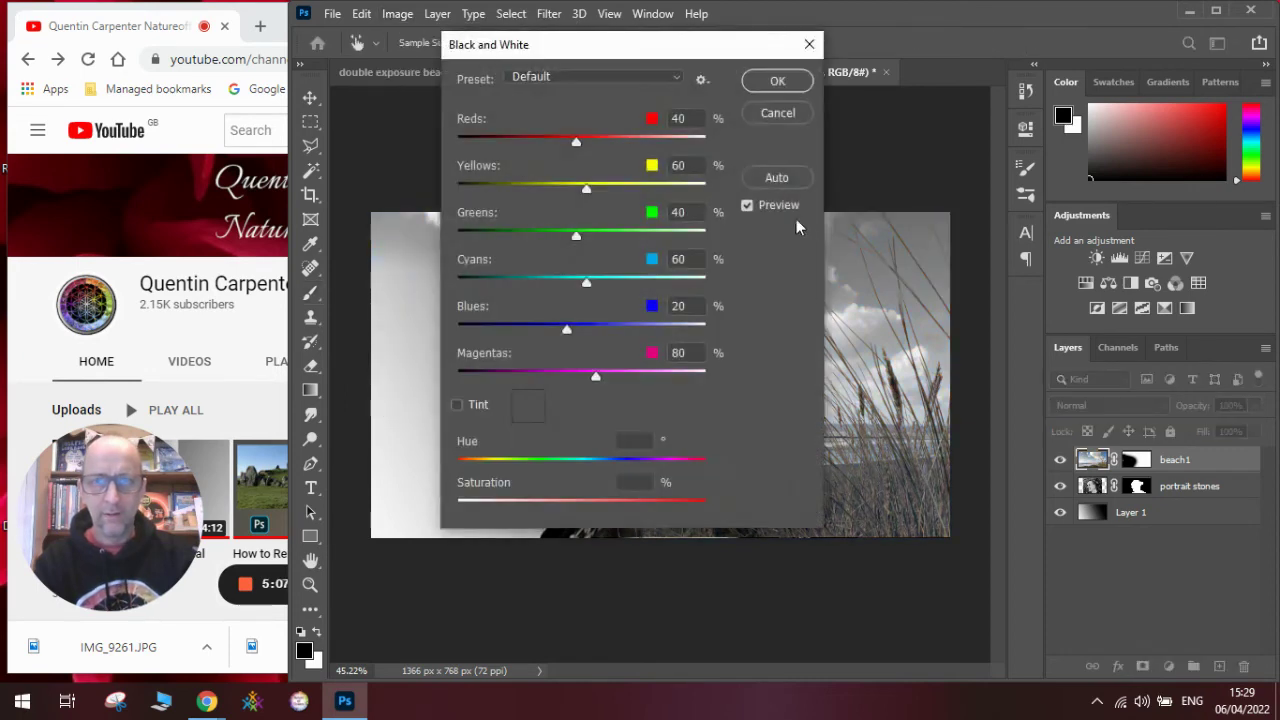
{"action": "left_click", "coordinate": [776, 82]}
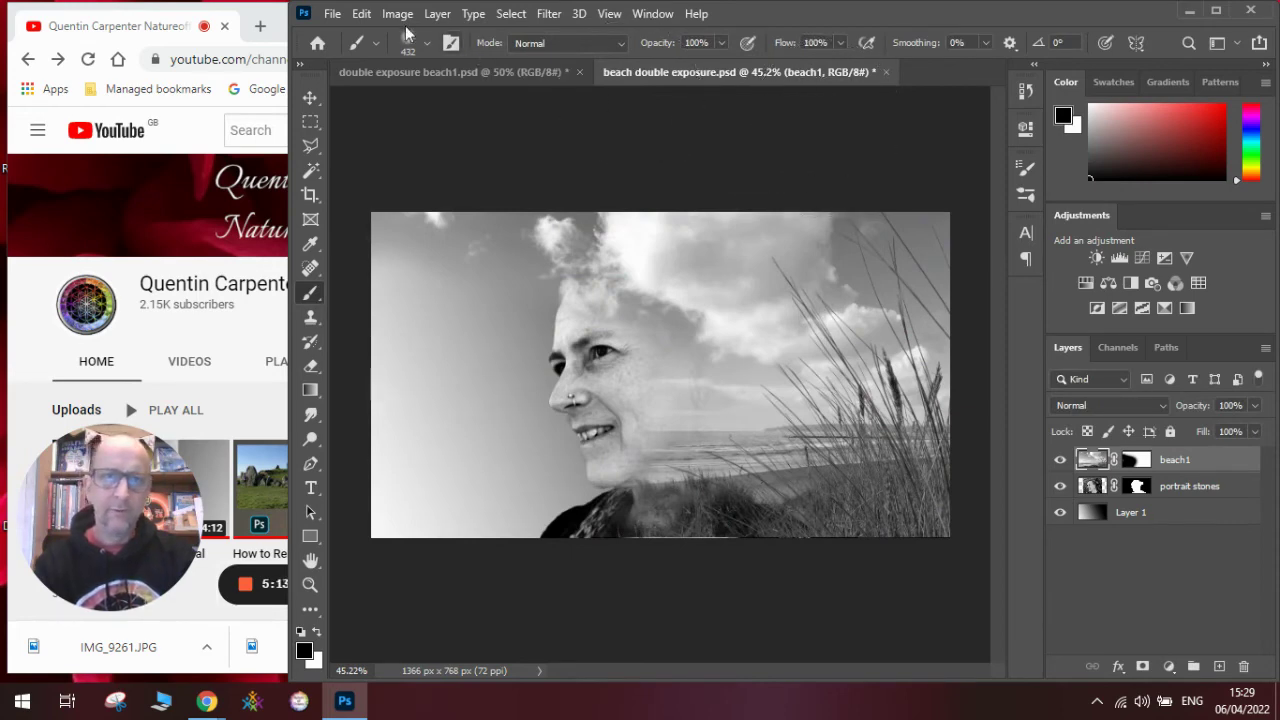
{"action": "left_click", "coordinate": [362, 14]}
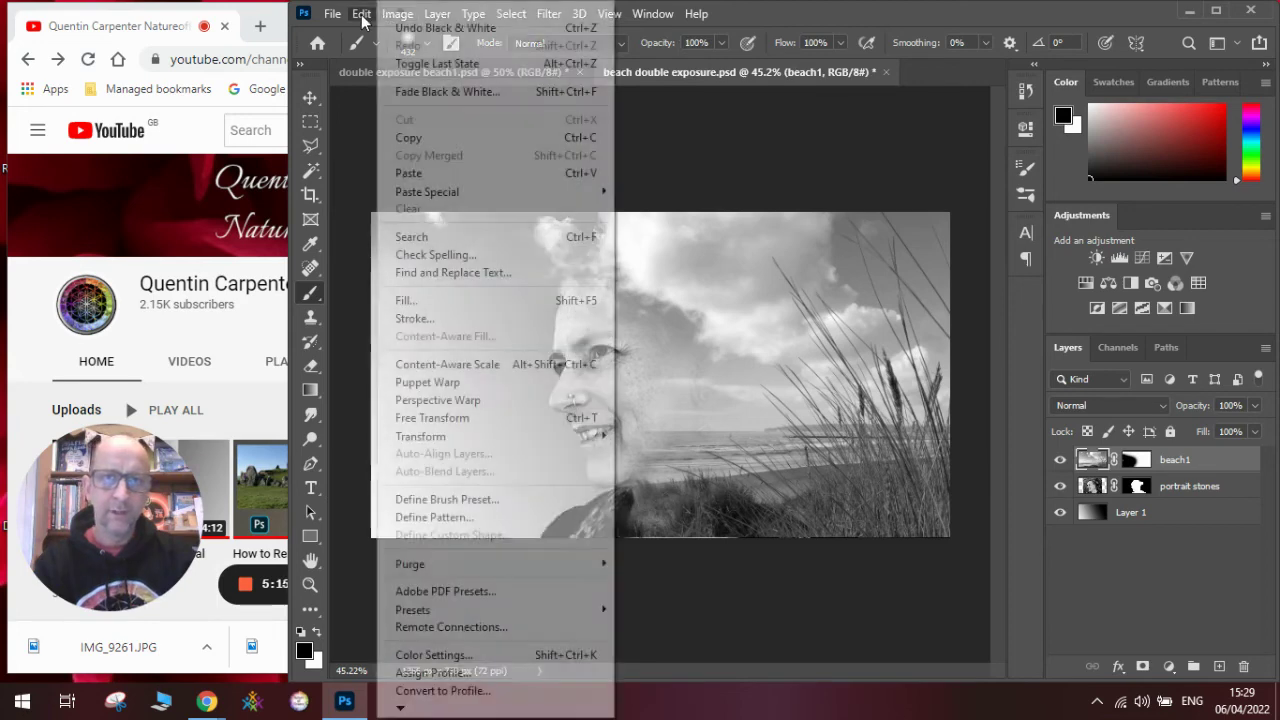
{"action": "left_click", "coordinate": [430, 27]}
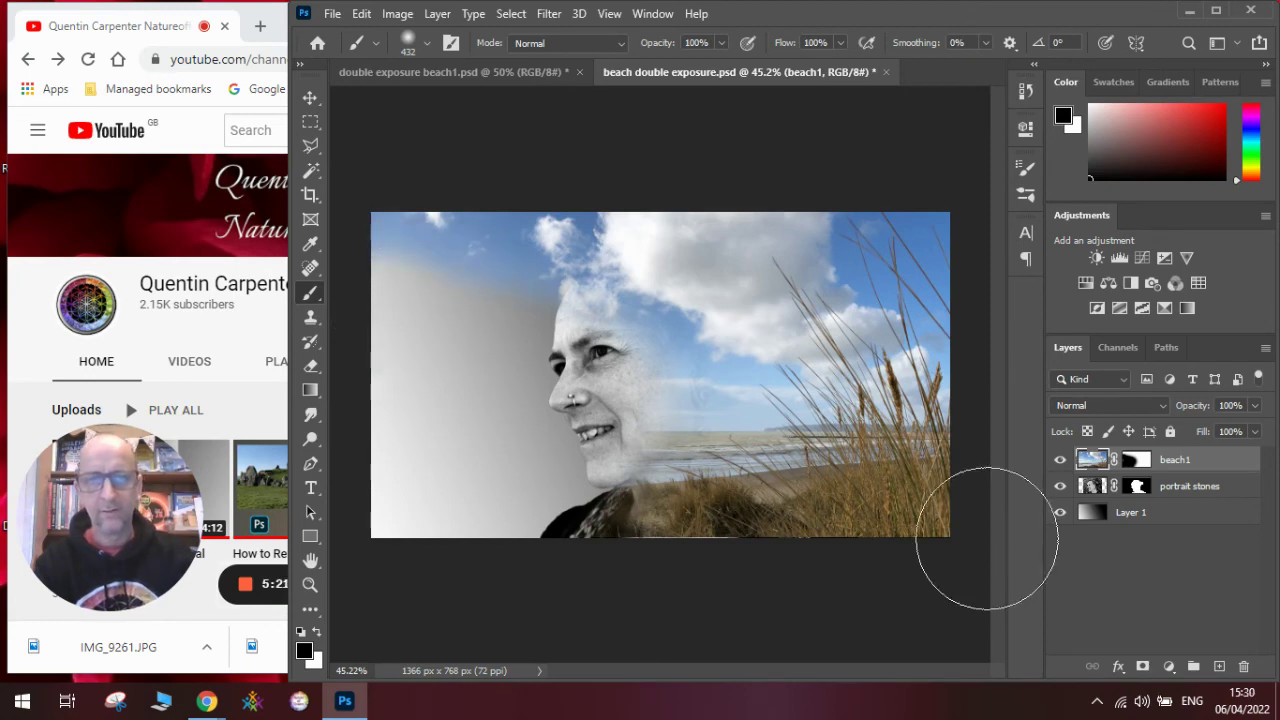
{"action": "left_click", "coordinate": [1135, 460]}
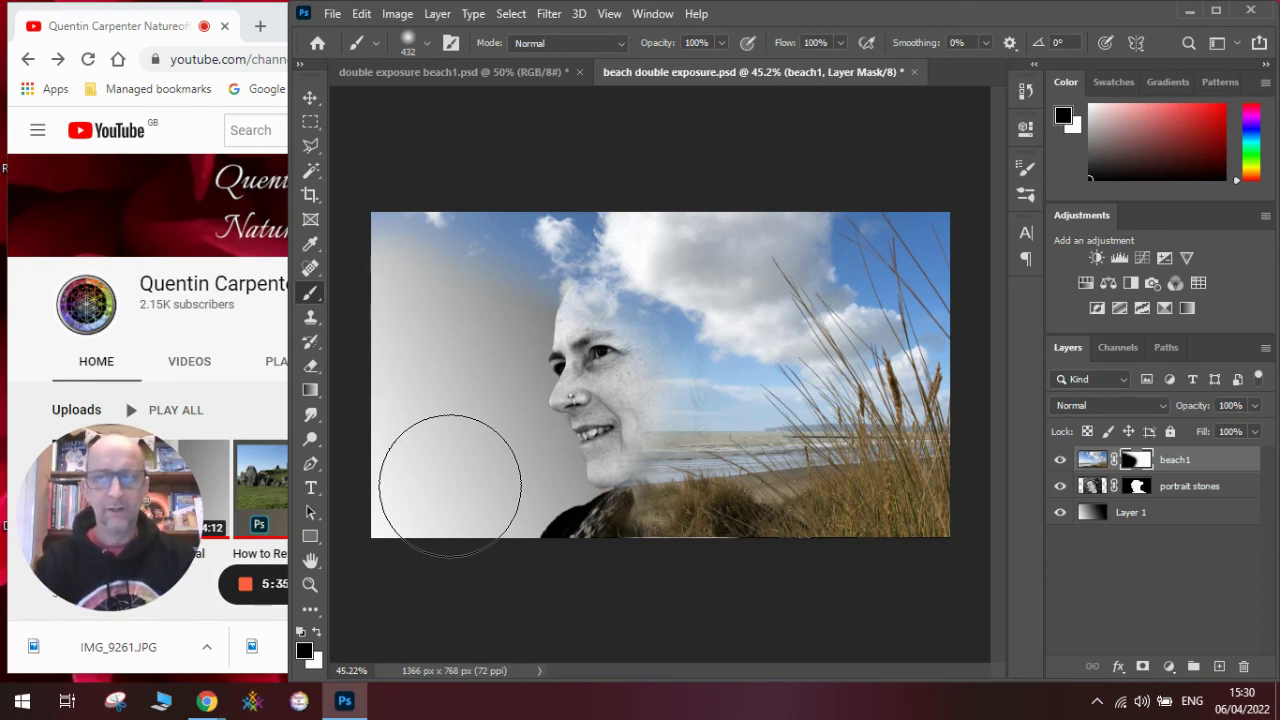
{"action": "left_click", "coordinate": [1060, 460]}
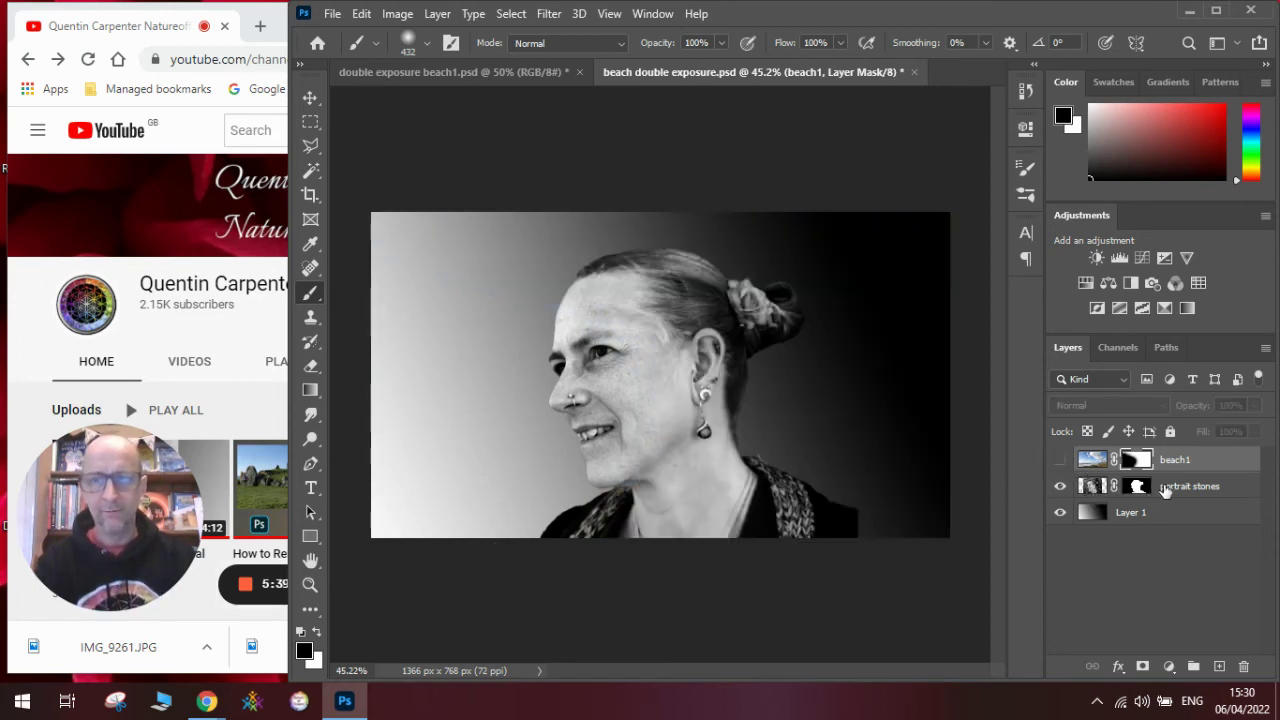
{"action": "left_click", "coordinate": [1060, 460]}
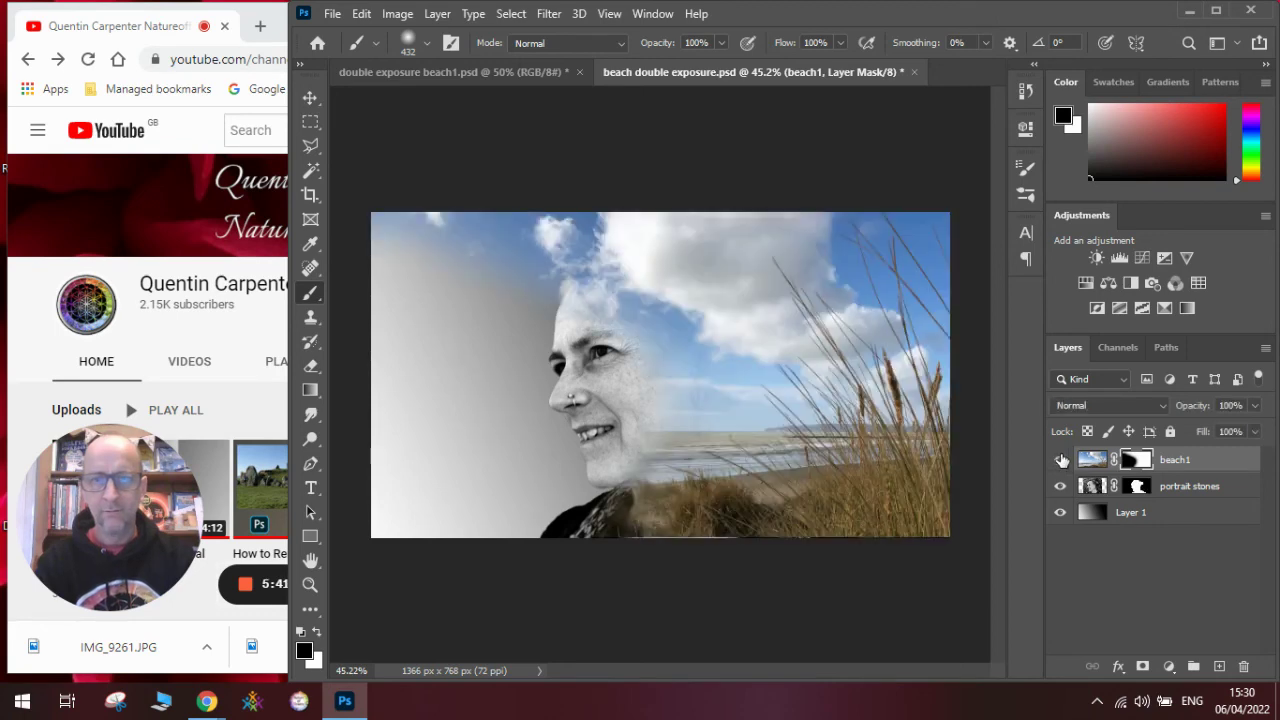
- Set beach1's opacity to 93% and bring the Chrome window with the YouTube channel to the front
{"action": "left_click", "coordinate": [1255, 406]}
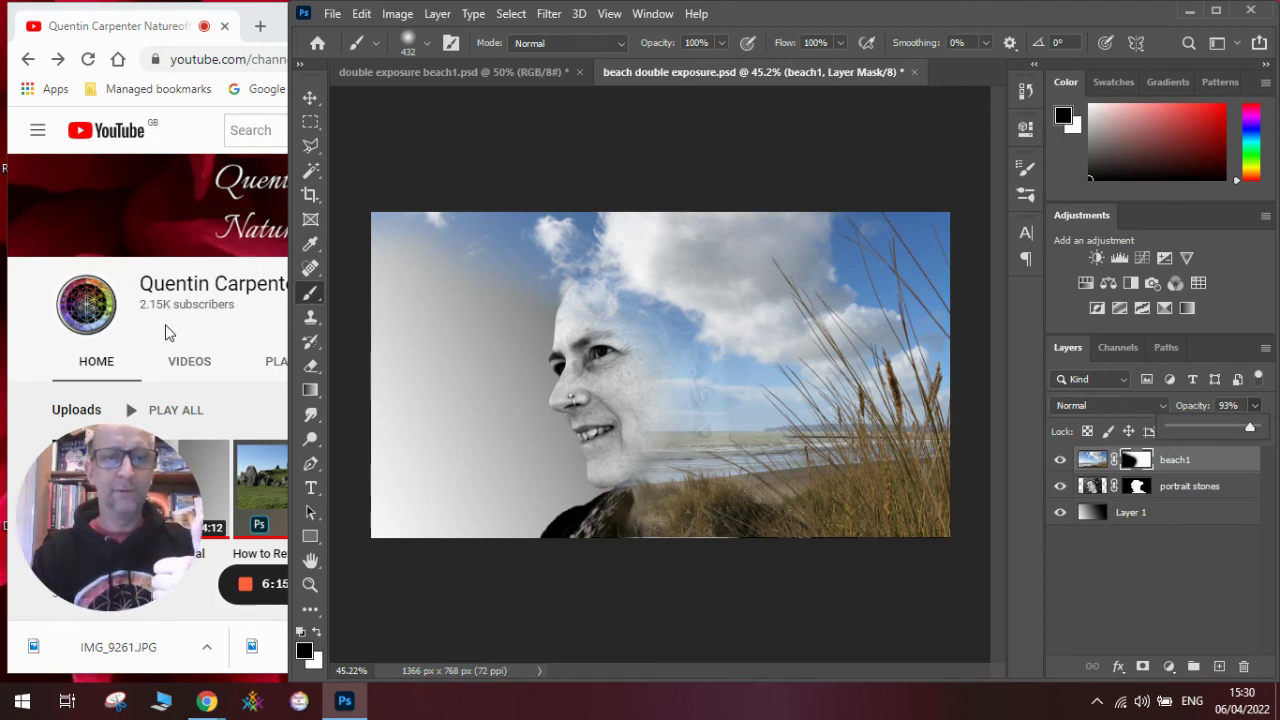
{"action": "left_click", "coordinate": [250, 332]}
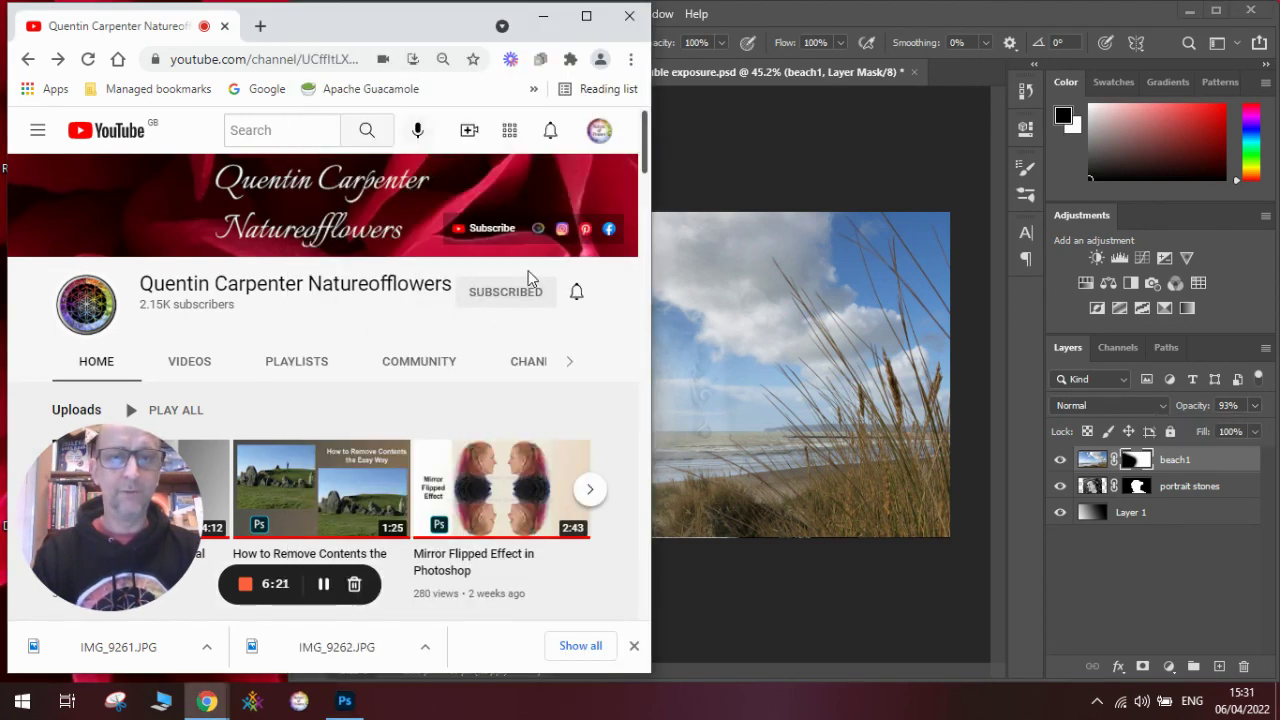